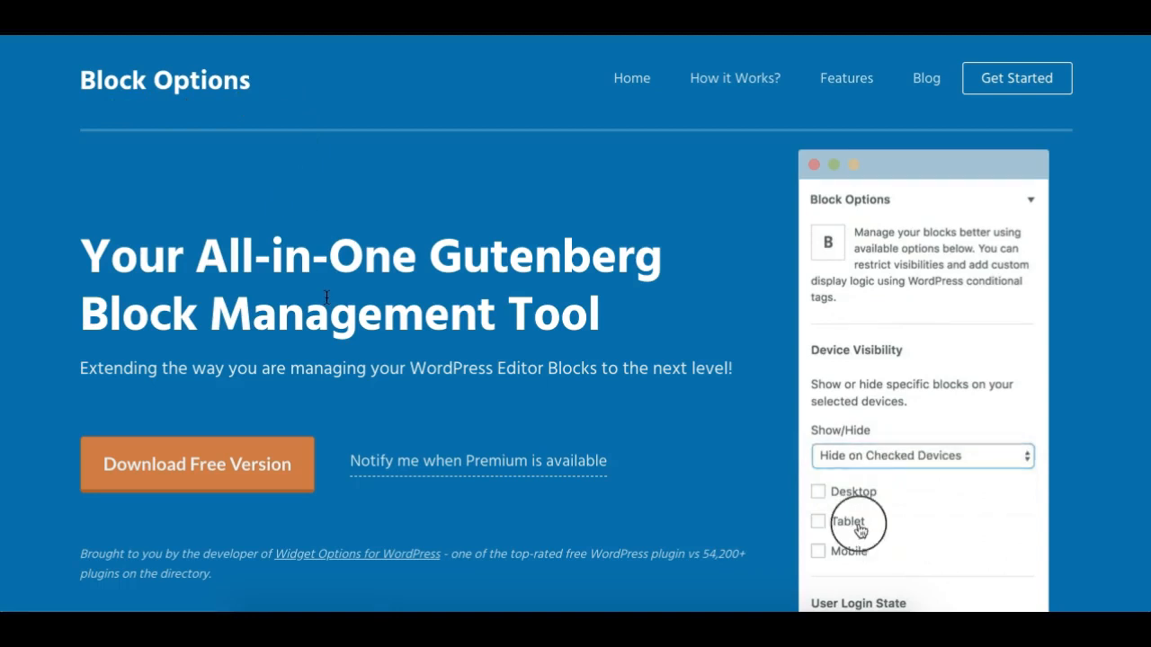
Step: Look over the Block Options landing page's introduction and the animated demo of its visibility settings
scroll(326, 297, "down", 3)
scroll(326, 297, "down", 3)
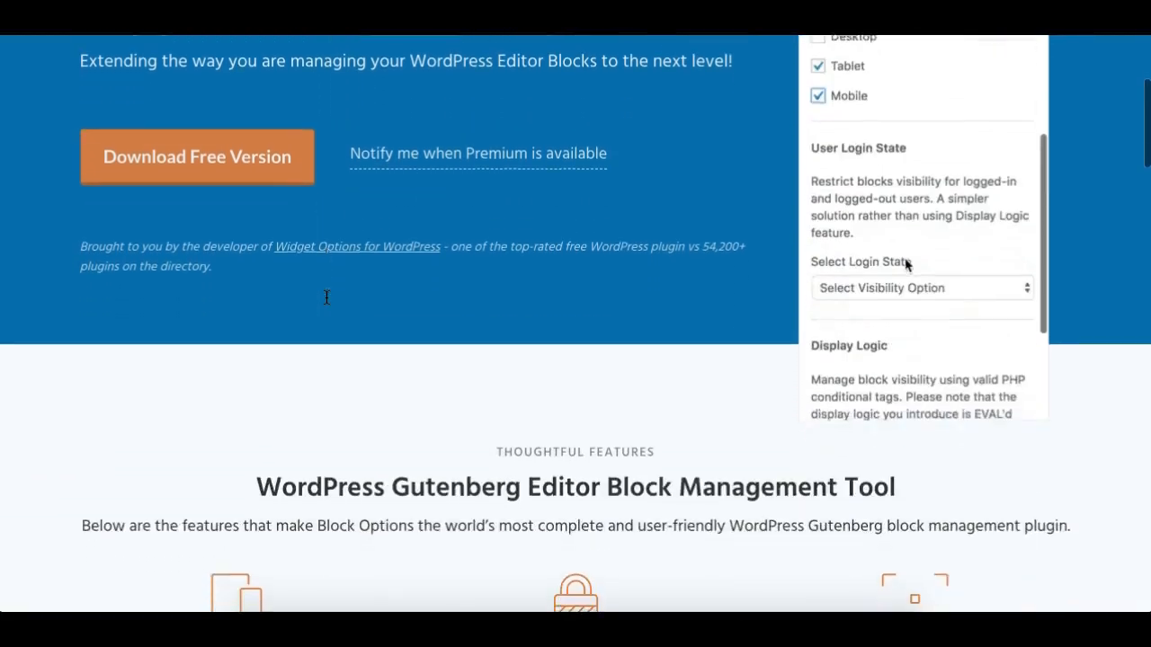
scroll(326, 296, "up", 1)
scroll(327, 296, "down", 4)
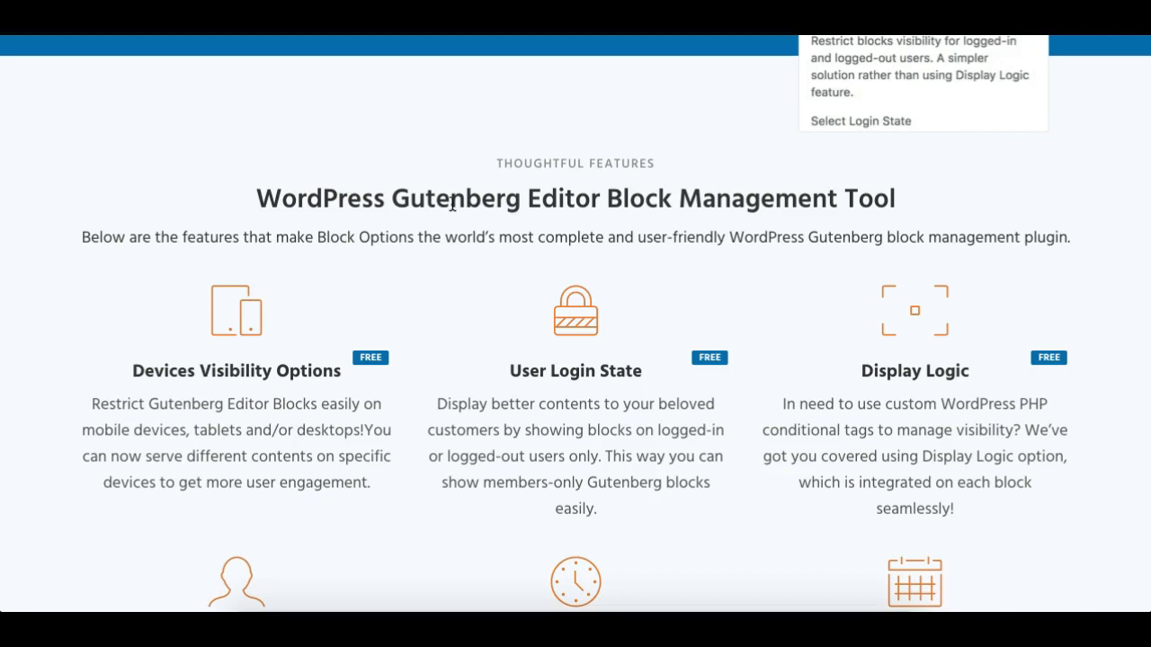
scroll(454, 204, "up", 5)
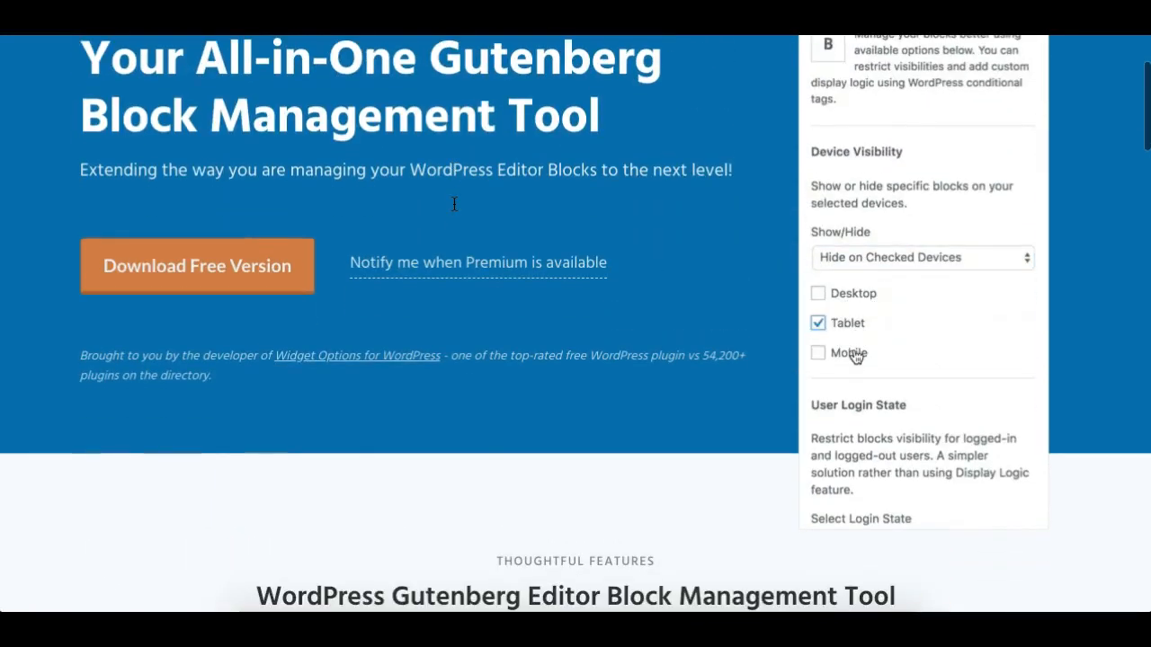
scroll(371, 364, "down", 2)
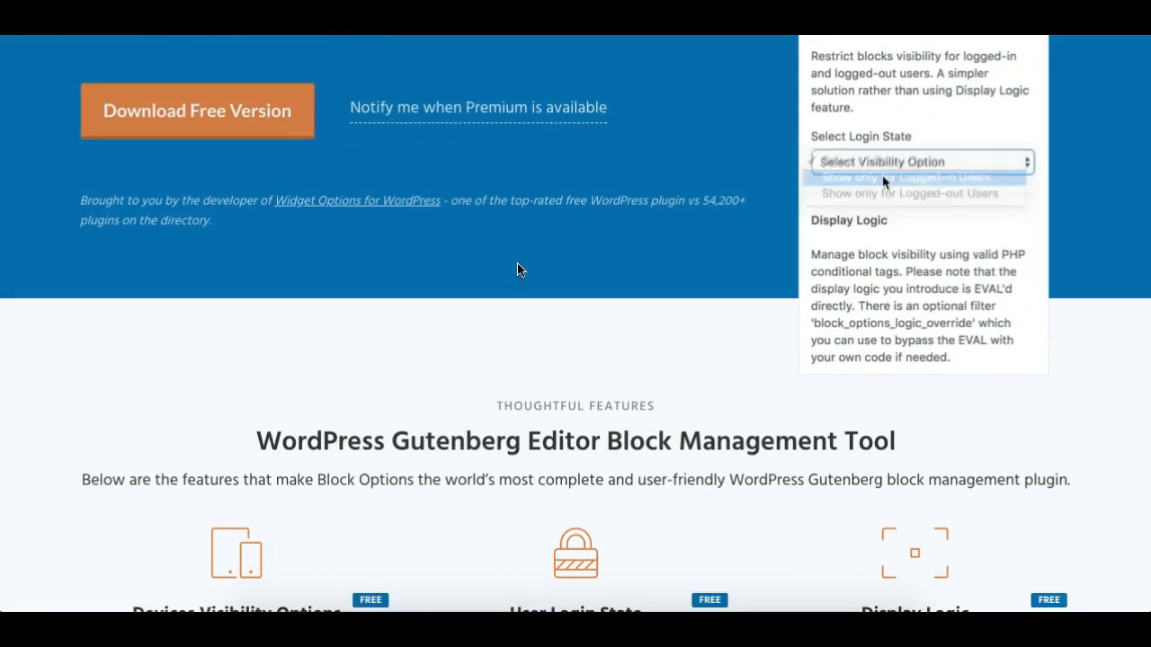
scroll(642, 210, "up", 1)
scroll(642, 210, "up", 2)
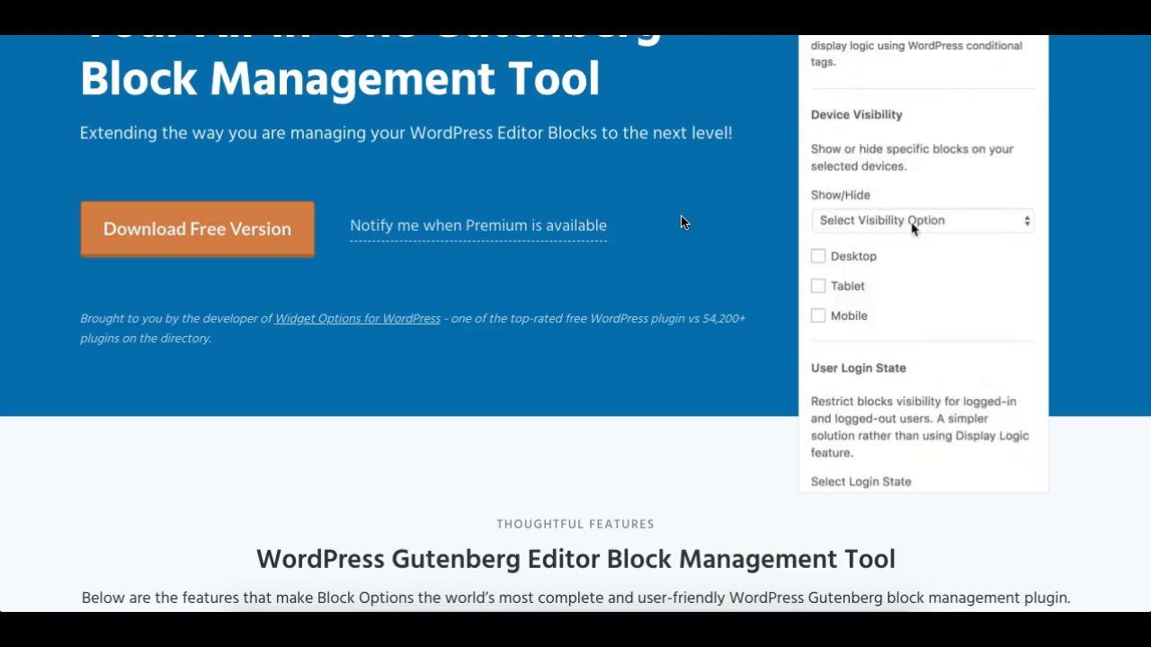
scroll(659, 311, "up", 1)
Step: Review the free and pro features listed for Block Options, highlighting the Devices Visibility Options heading
scroll(659, 311, "down", 5)
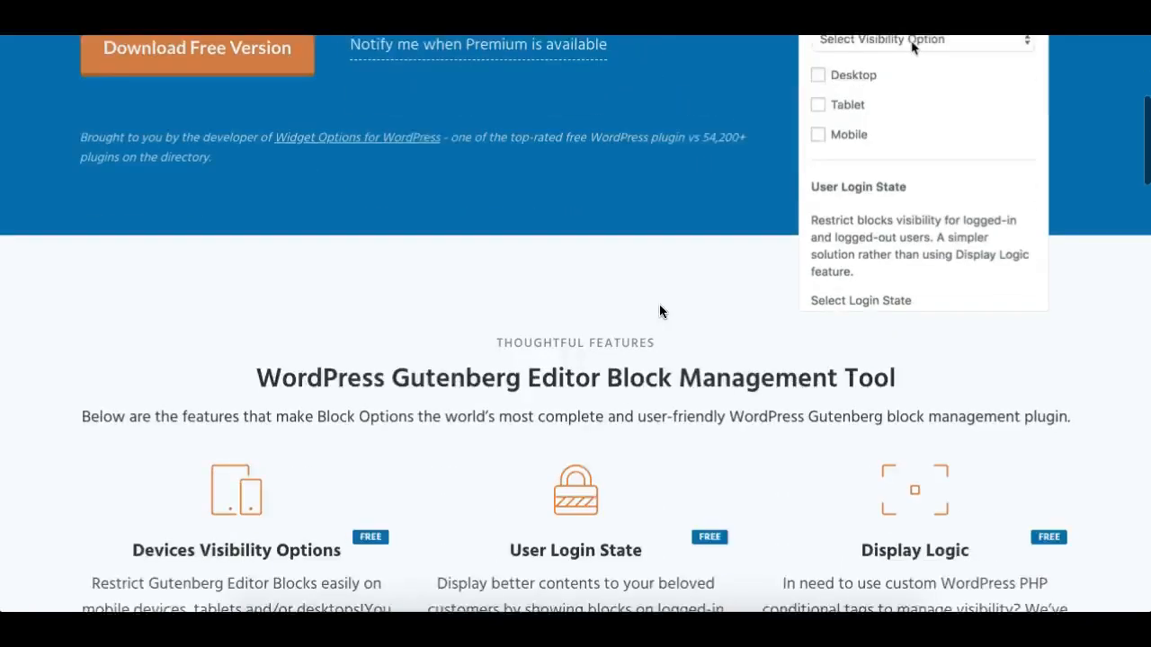
scroll(659, 311, "down", 6)
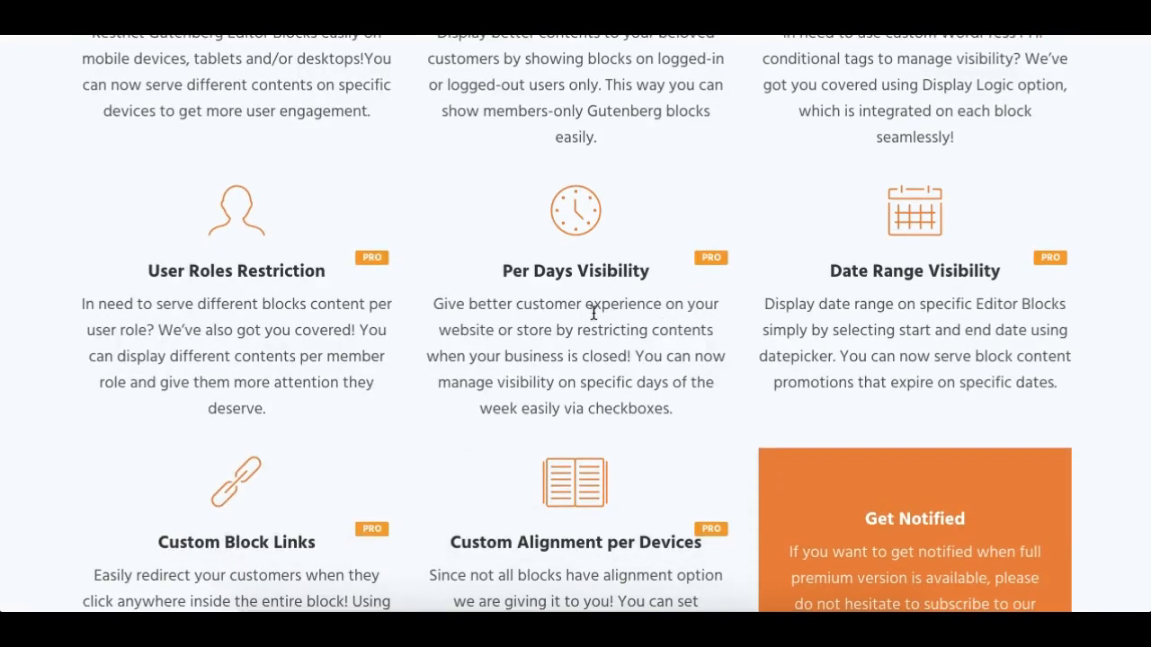
scroll(473, 384, "up", 4)
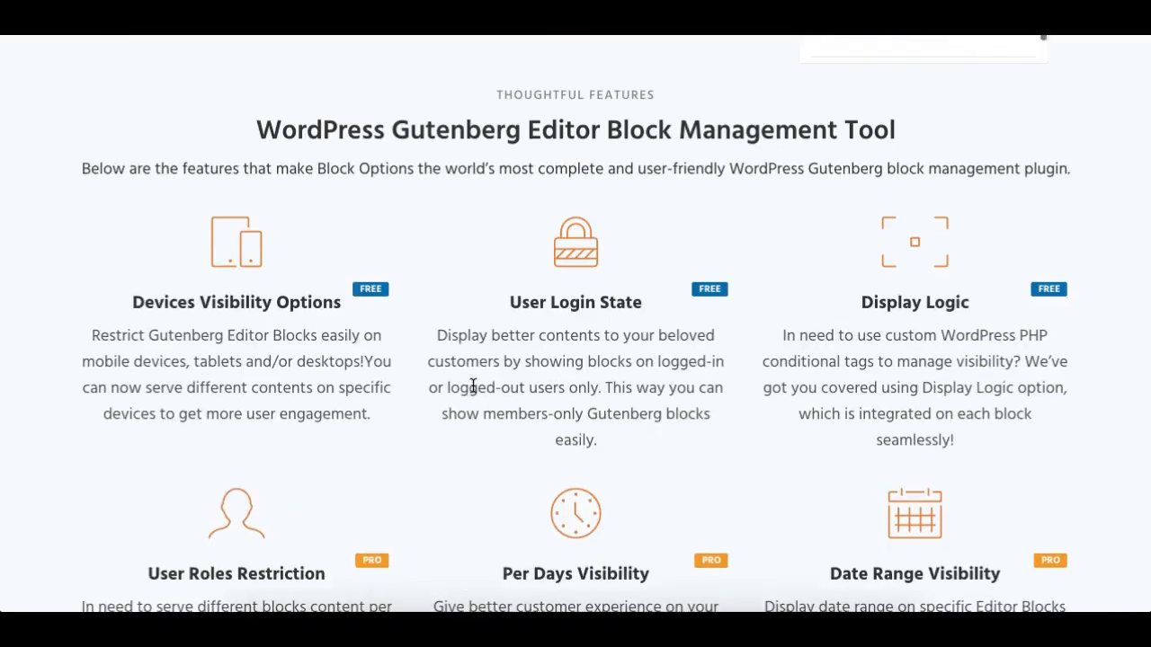
scroll(517, 375, "up", 1)
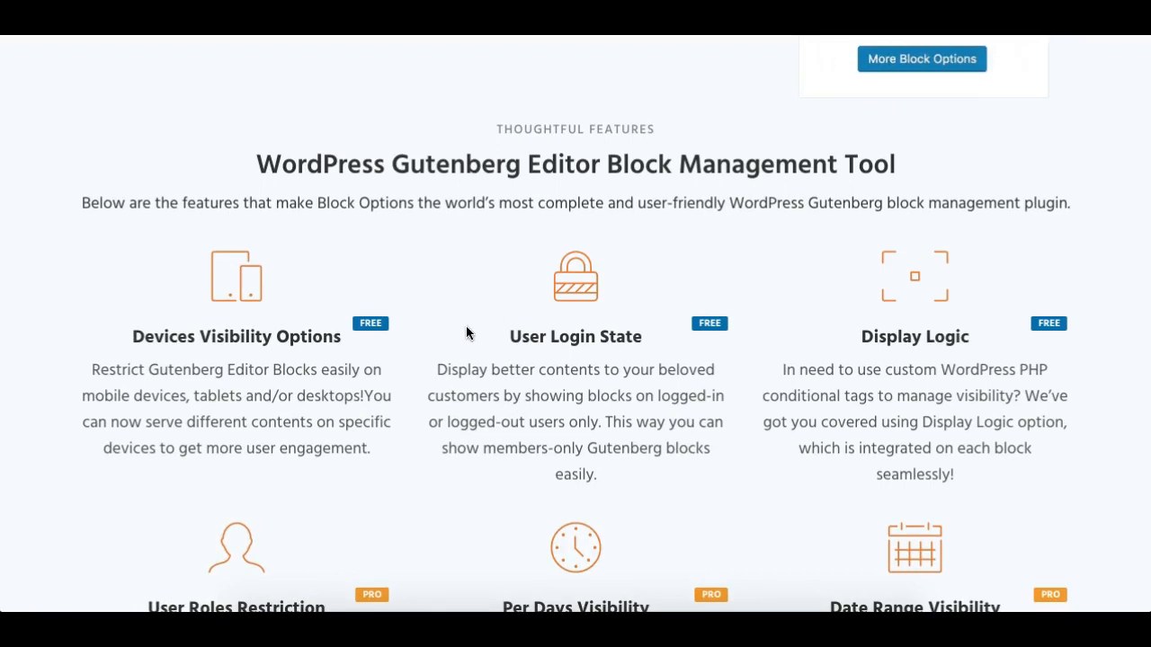
scroll(459, 312, "up", 3)
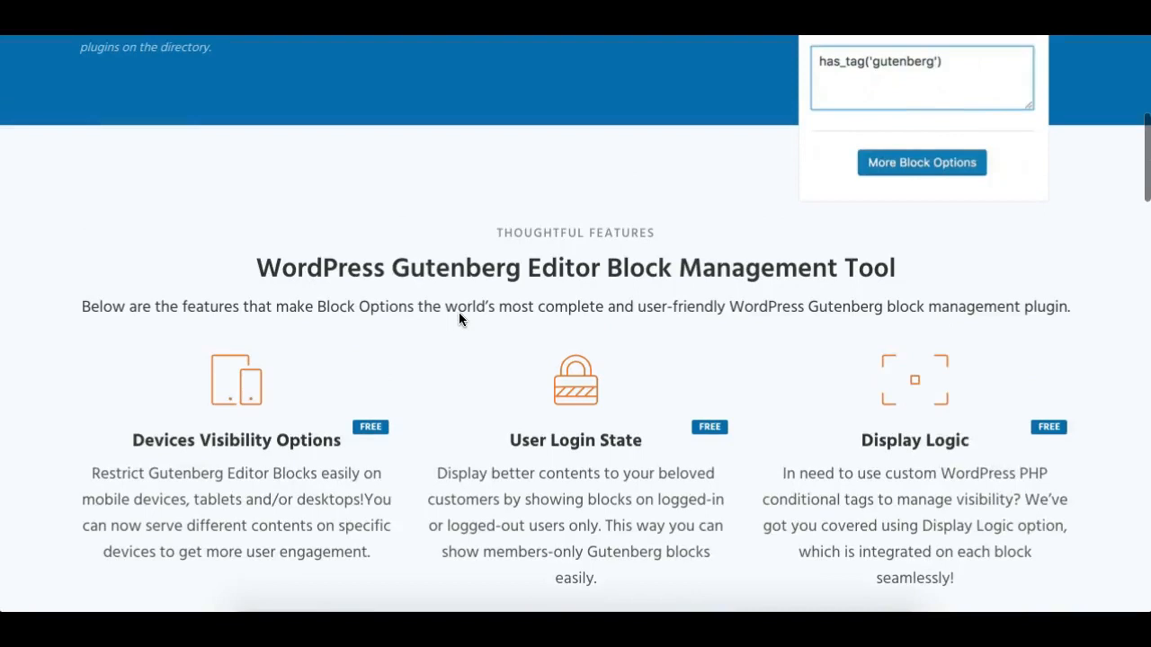
scroll(459, 312, "down", 3)
scroll(458, 319, "down", 1)
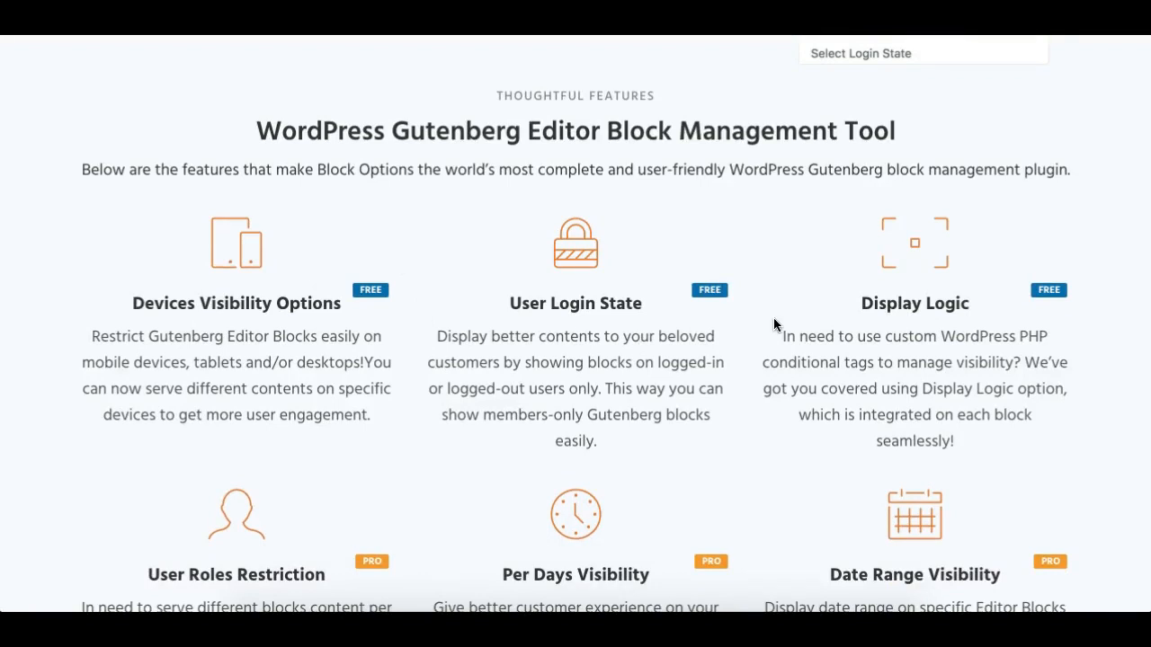
left_click_drag(129, 302, 339, 307)
left_click(177, 349)
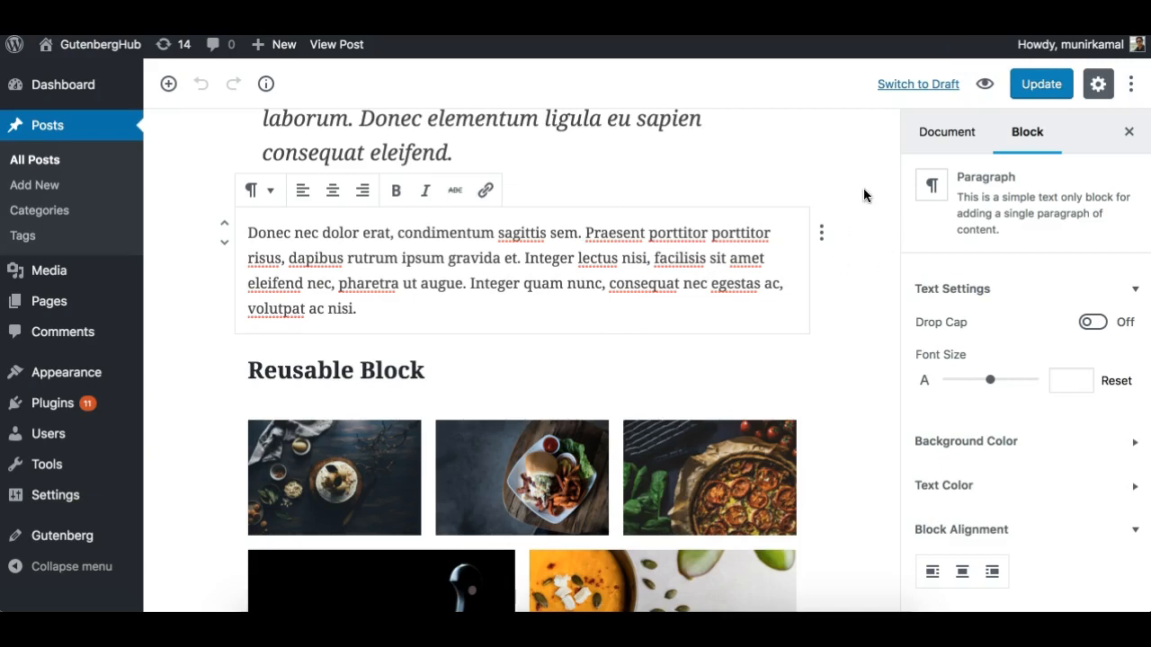
Step: Deselect the paragraph block in the WordPress post editor and collapse the admin menu to widen the editing area
left_click(777, 204)
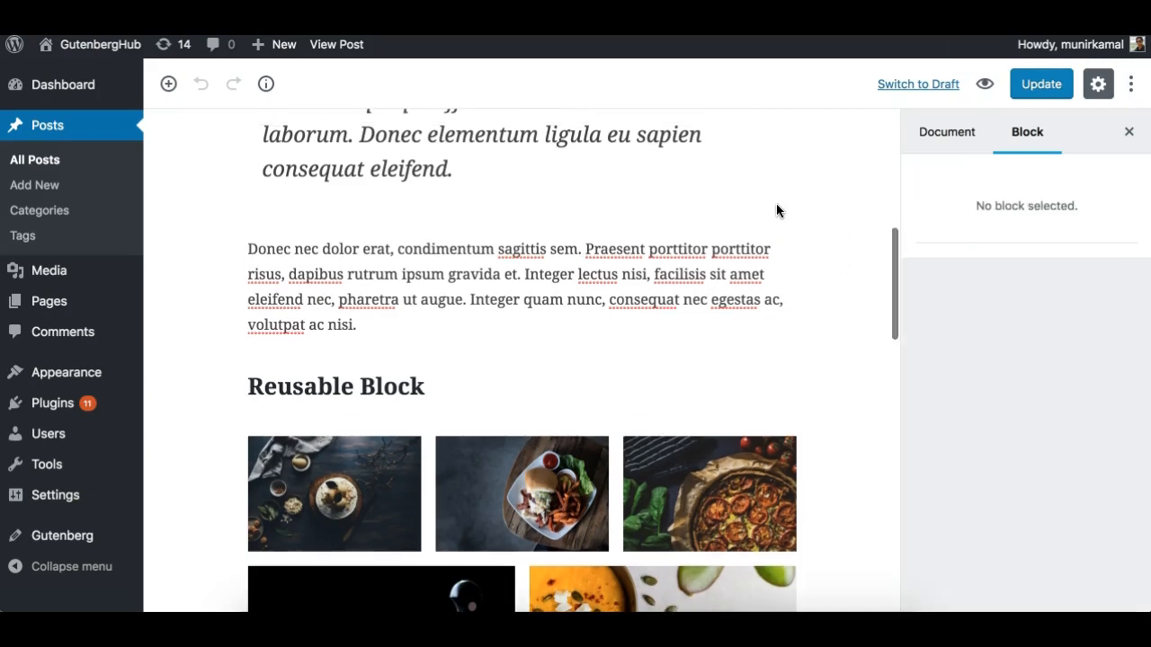
left_click(72, 566)
scroll(380, 204, "up", 3)
scroll(380, 205, "up", 3)
scroll(380, 205, "down", 3)
scroll(380, 205, "up", 3)
scroll(379, 205, "down", 3)
scroll(379, 205, "down", 5)
scroll(380, 205, "up", 5)
scroll(380, 204, "up", 2)
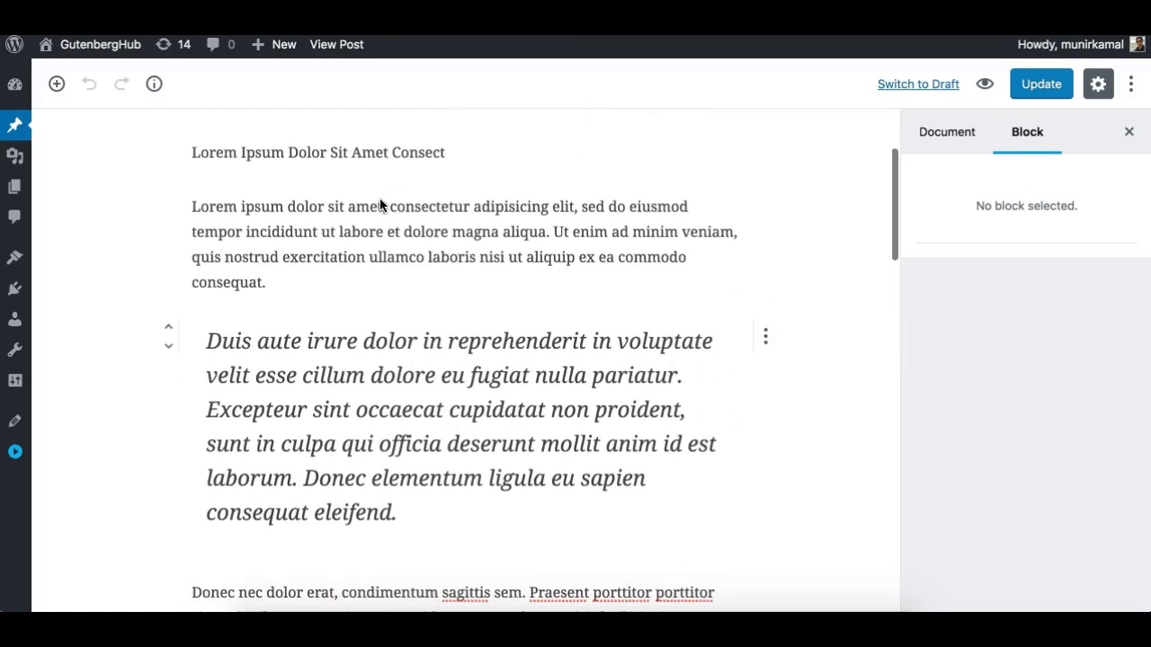
Step: Look through the post's content, selecting the quote block and the My Gallery reusable block to view their settings
left_click(360, 378)
scroll(444, 421, "down", 7)
scroll(444, 421, "down", 5)
left_click(401, 314)
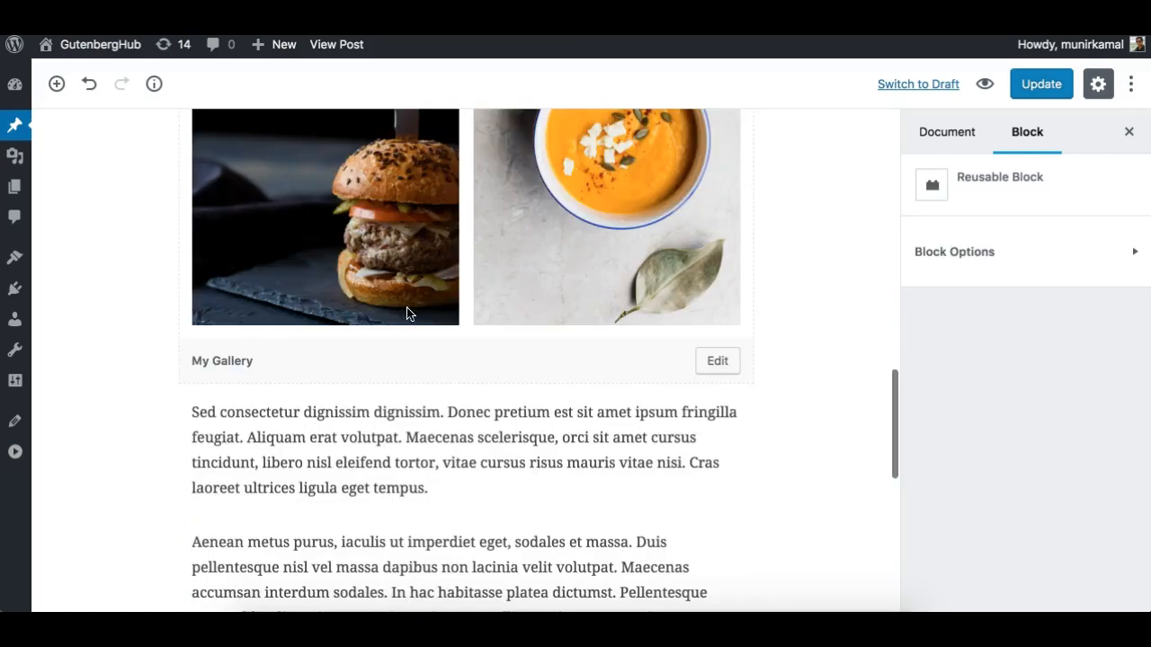
scroll(488, 406, "down", 2)
scroll(490, 412, "down", 3)
scroll(488, 411, "up", 4)
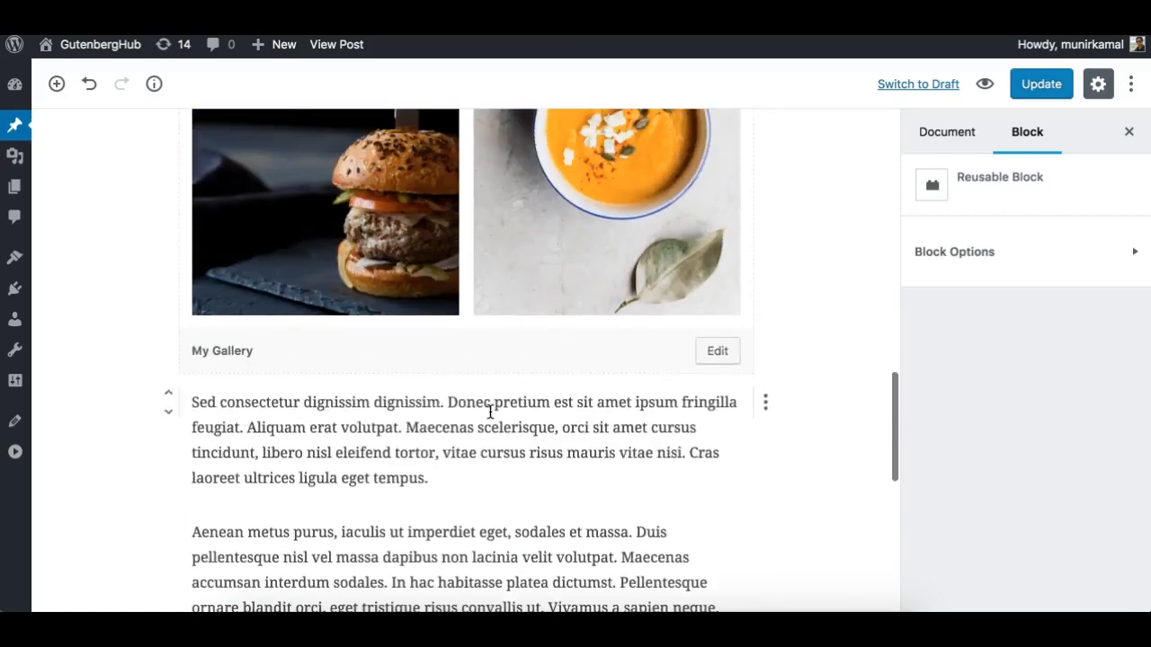
scroll(469, 297, "down", 5)
scroll(474, 360, "down", 2)
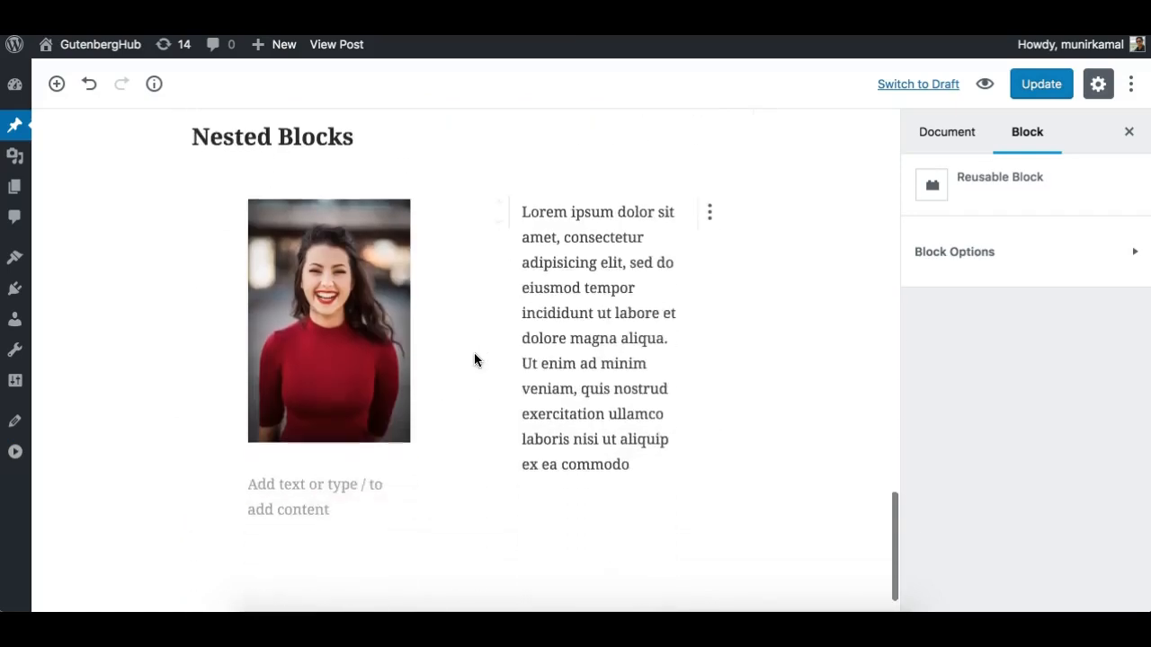
Step: Check the settings of the columns block under Nested Blocks and of the My Gallery reusable block
left_click(491, 278)
scroll(491, 278, "up", 6)
scroll(582, 271, "up", 5)
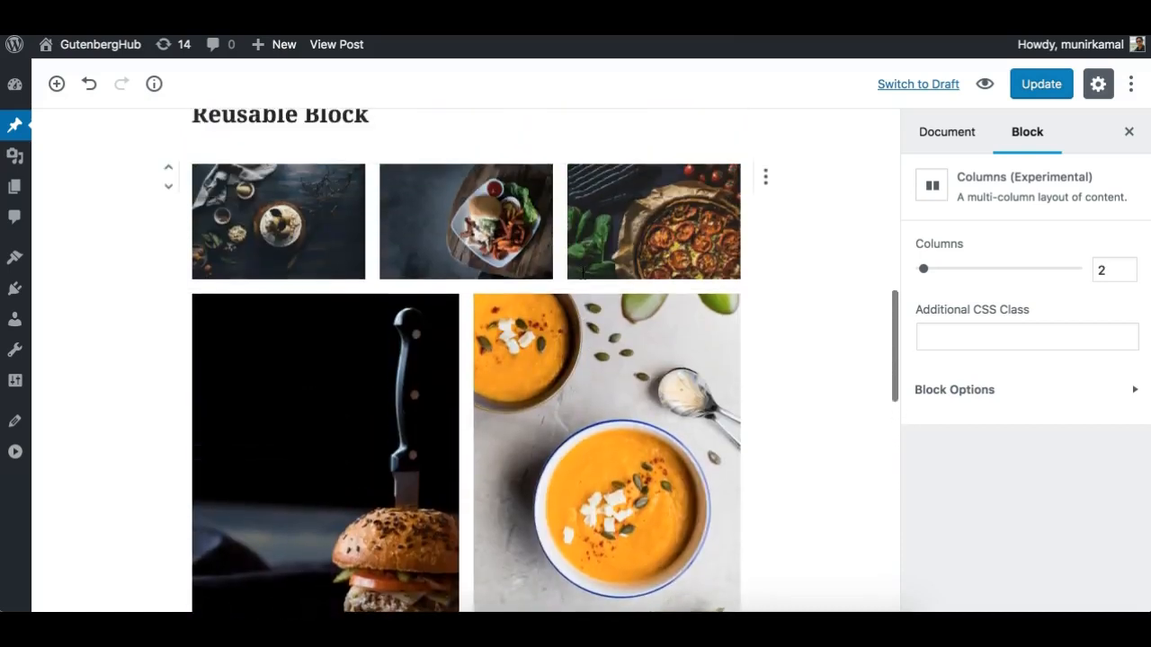
scroll(532, 361, "up", 1)
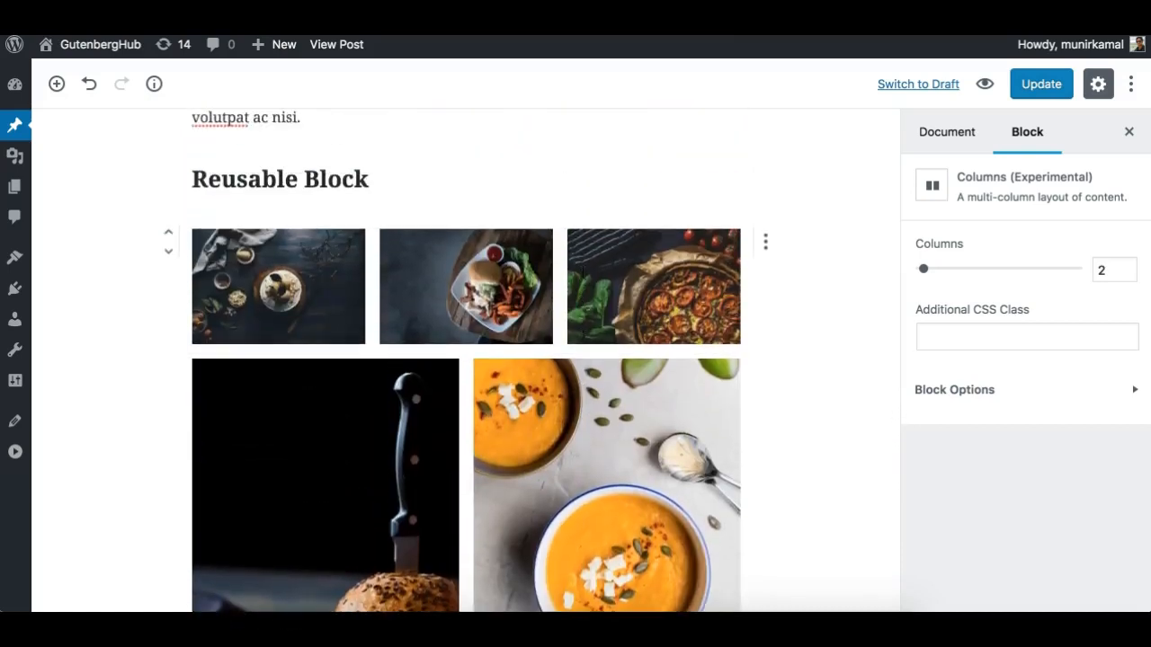
left_click(363, 270)
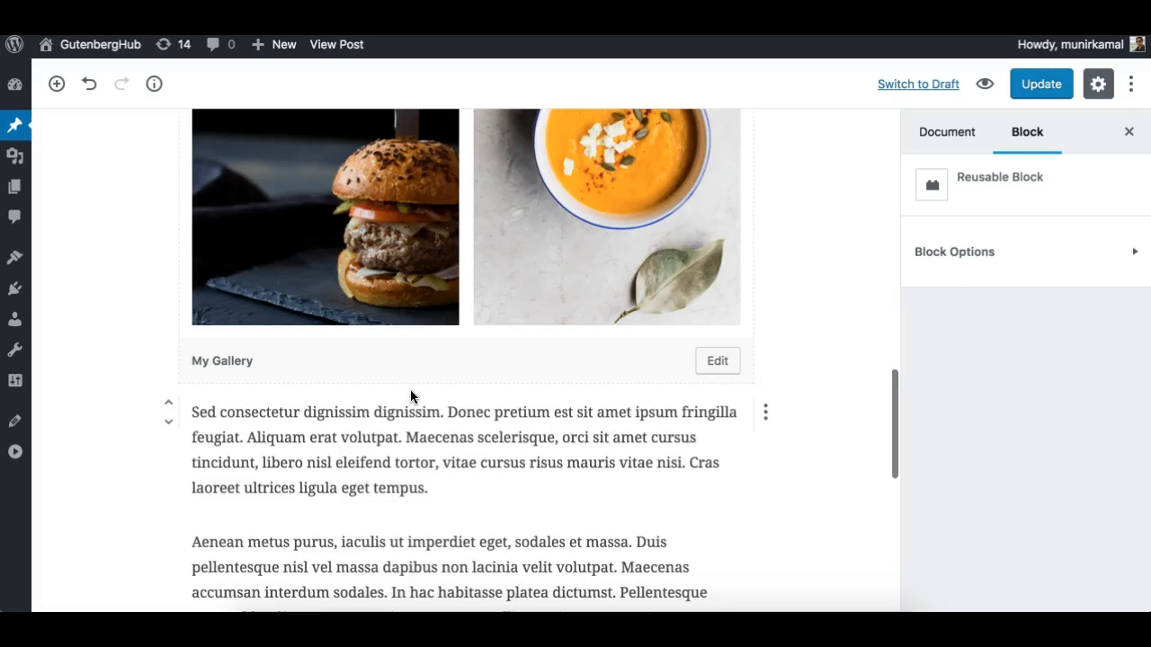
Step: Inspect the nested paragraph, the portrait image and their parent columns block under Nested Blocks
scroll(411, 392, "down", 7)
left_click(522, 324)
scroll(539, 269, "up", 3)
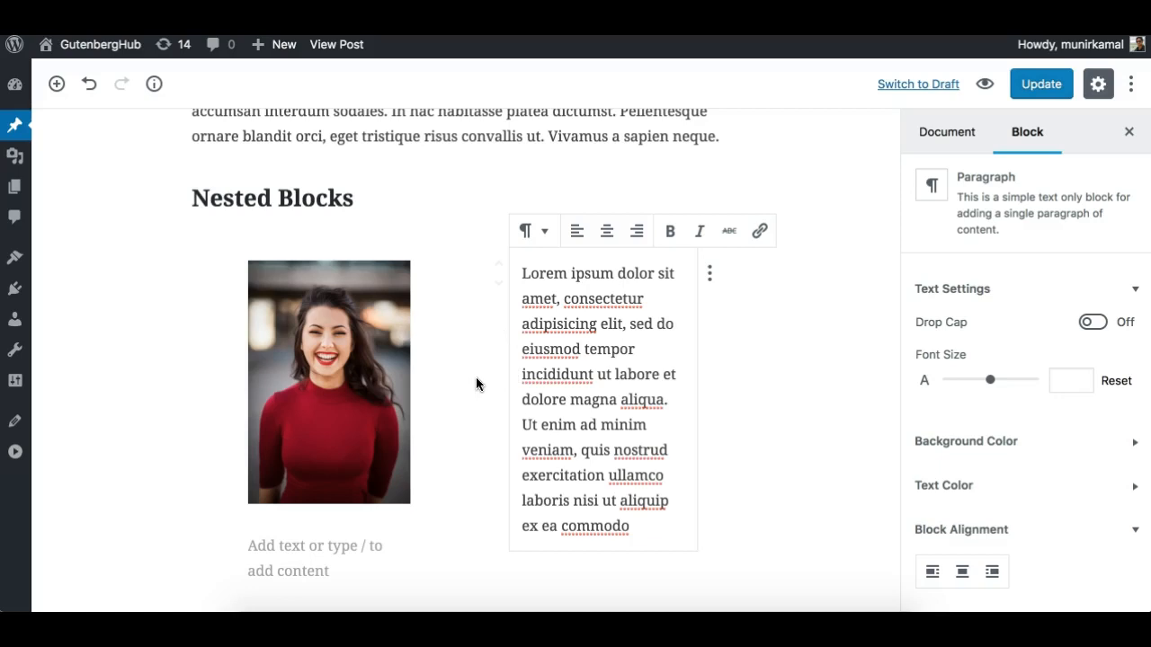
left_click(362, 458)
left_click(591, 426)
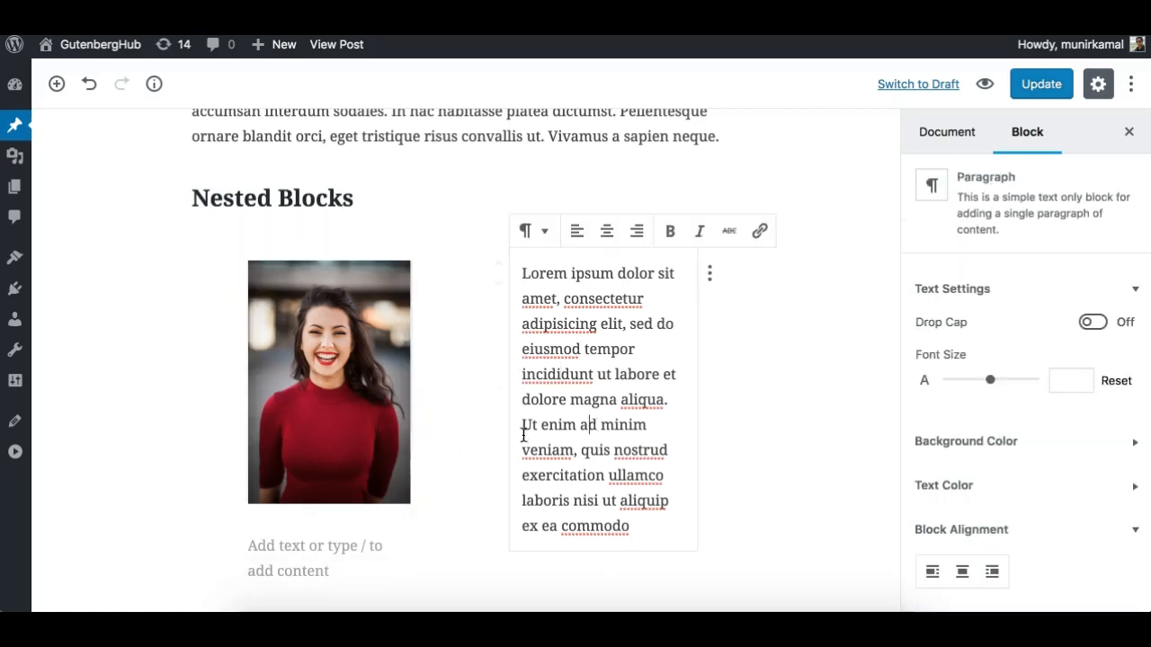
left_click(427, 393)
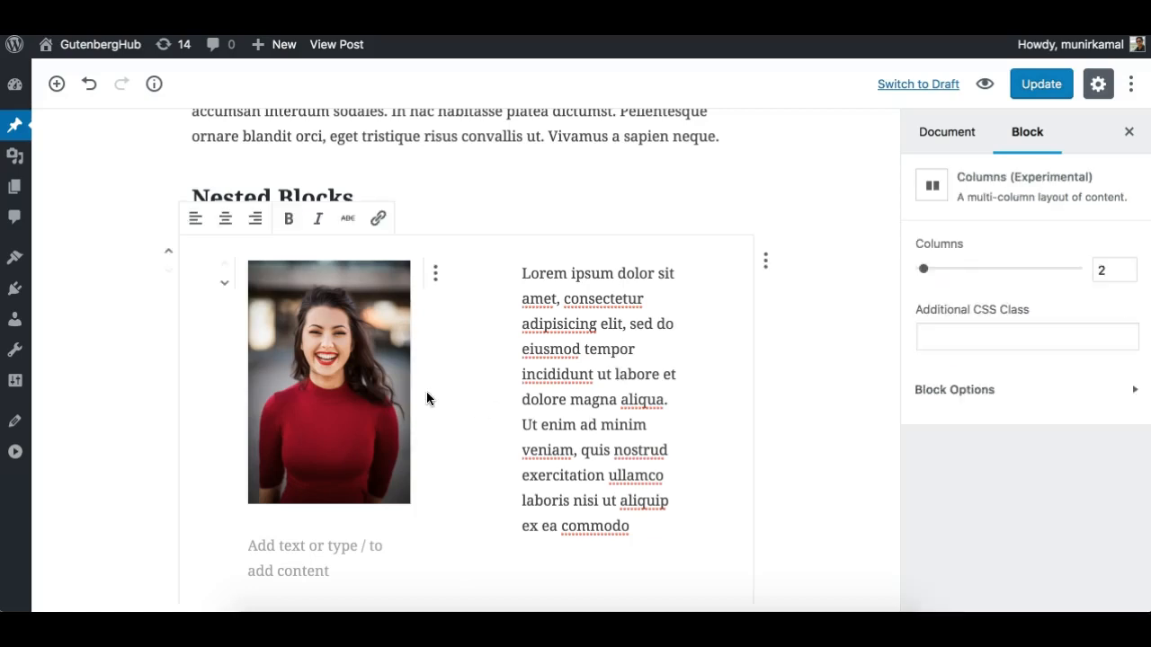
Step: Select the large italic quote block near the start of the post
scroll(475, 392, "up", 5)
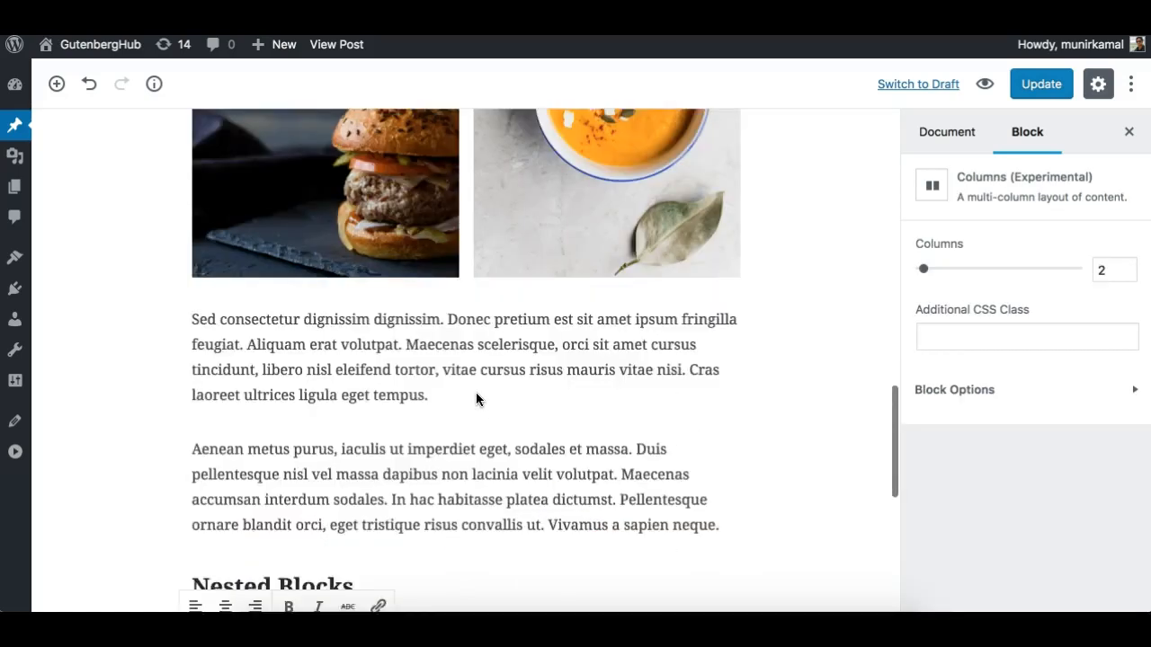
scroll(476, 392, "up", 10)
scroll(517, 327, "down", 1)
scroll(518, 326, "down", 3)
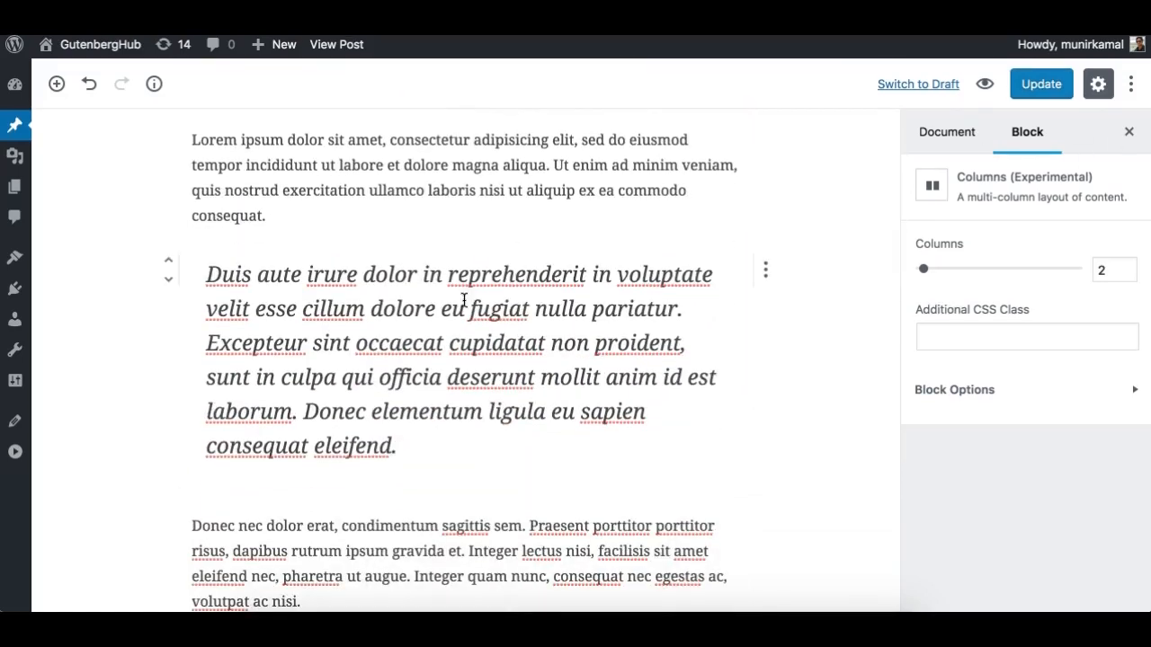
scroll(453, 393, "down", 1)
scroll(452, 393, "down", 3)
scroll(453, 390, "up", 4)
left_click(514, 337)
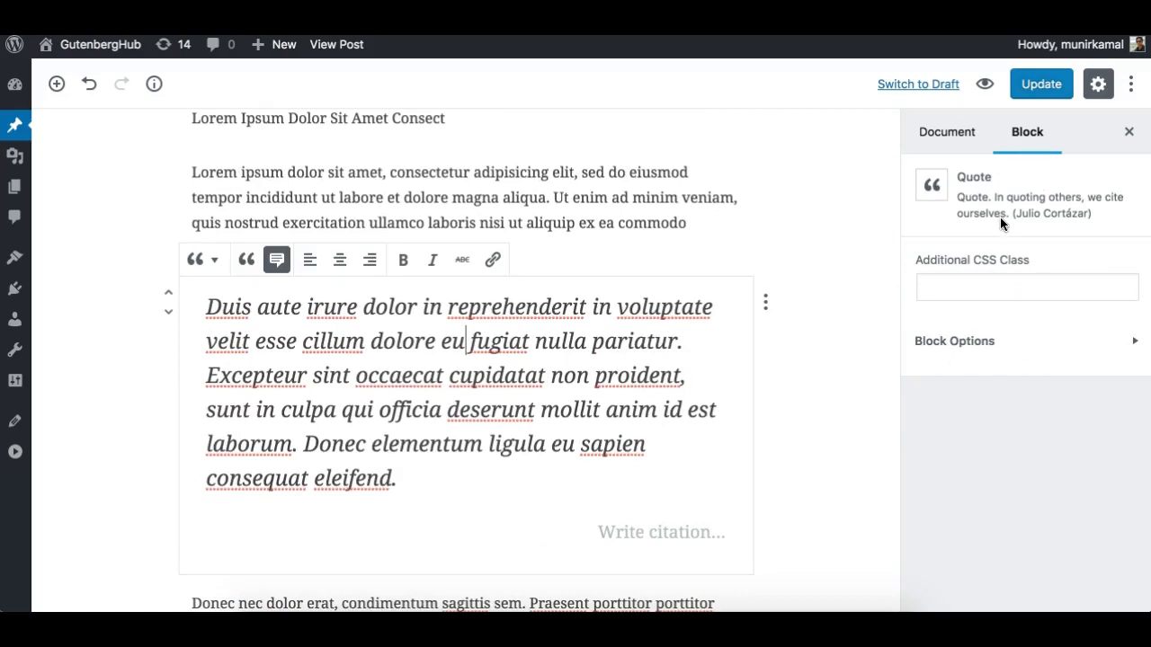
Step: Expand the quote's Block Options and examine the Device Visibility, User Login State and Display Logic settings
left_click(1025, 347)
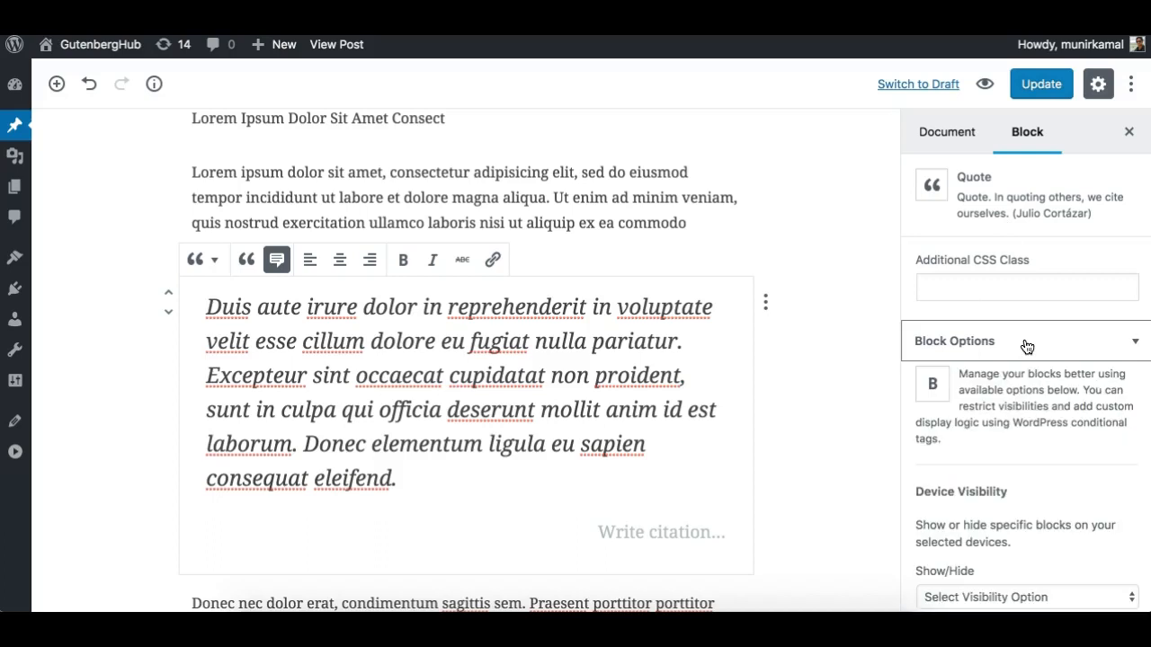
left_click(972, 347)
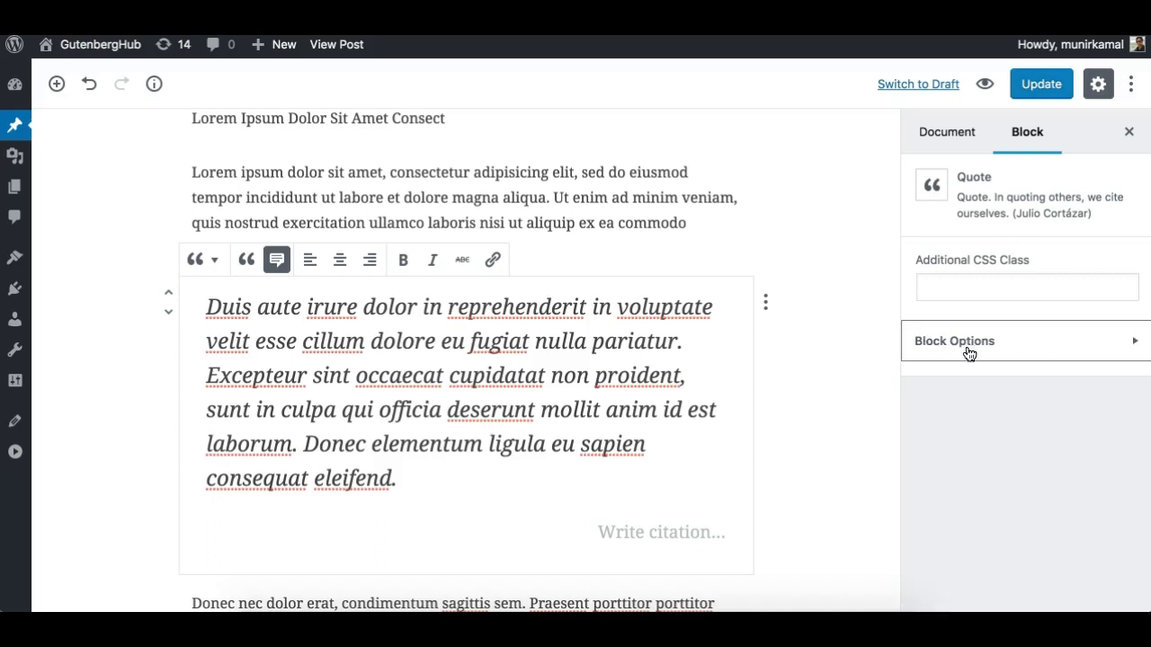
left_click(1016, 350)
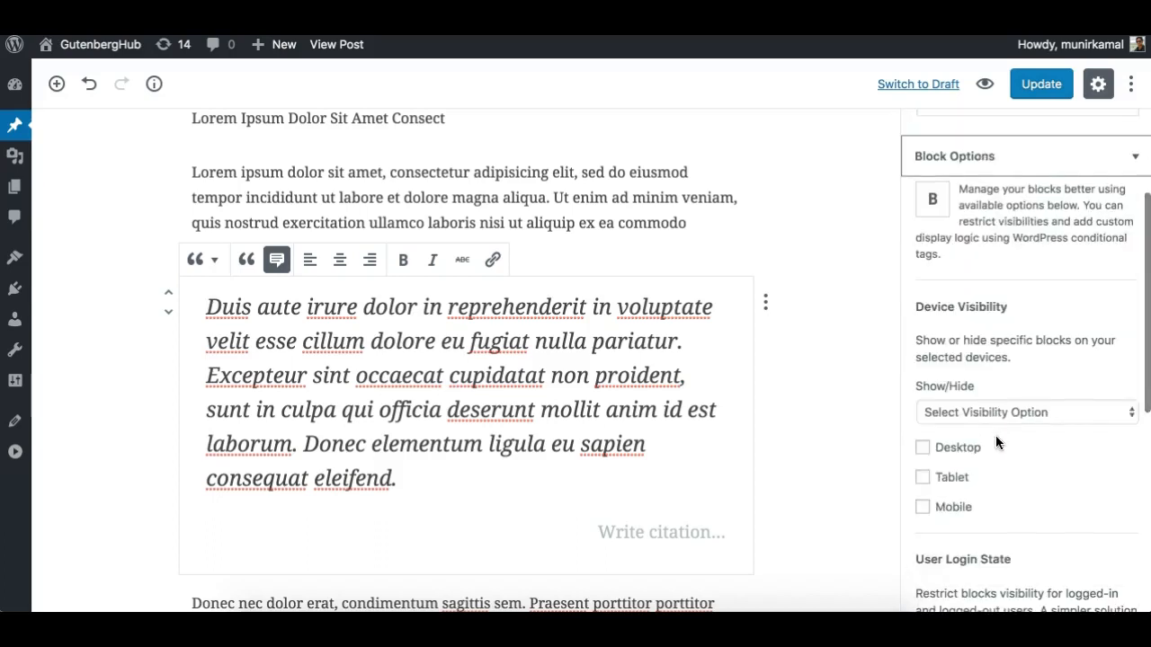
scroll(997, 431, "down", 3)
scroll(995, 435, "down", 5)
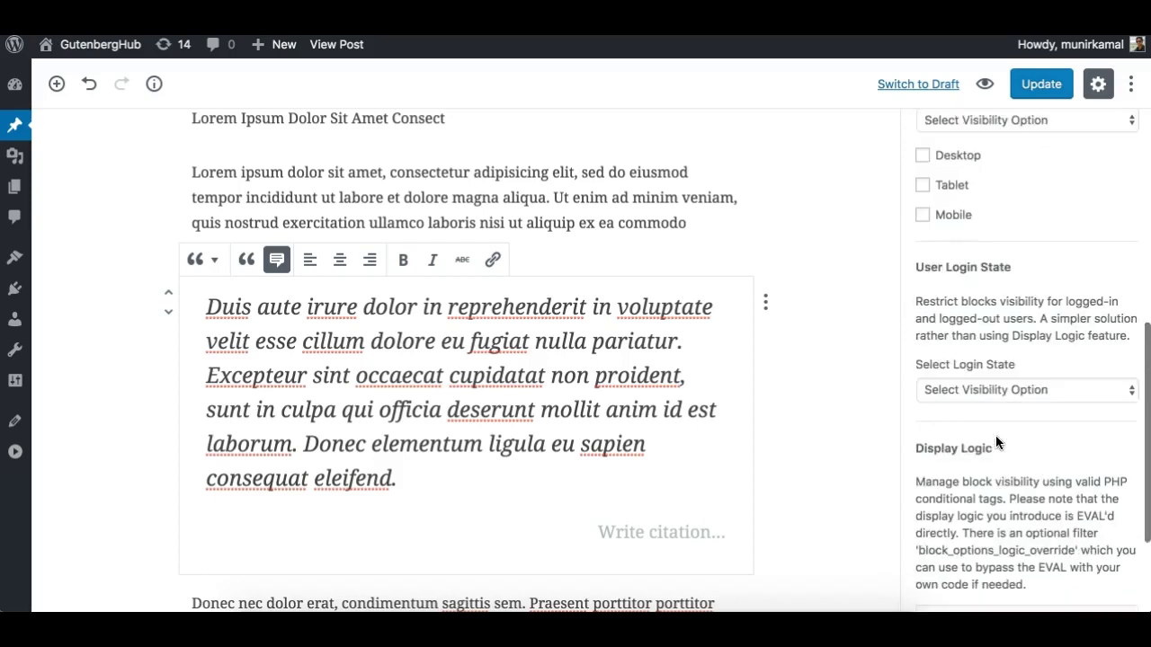
scroll(996, 435, "up", 8)
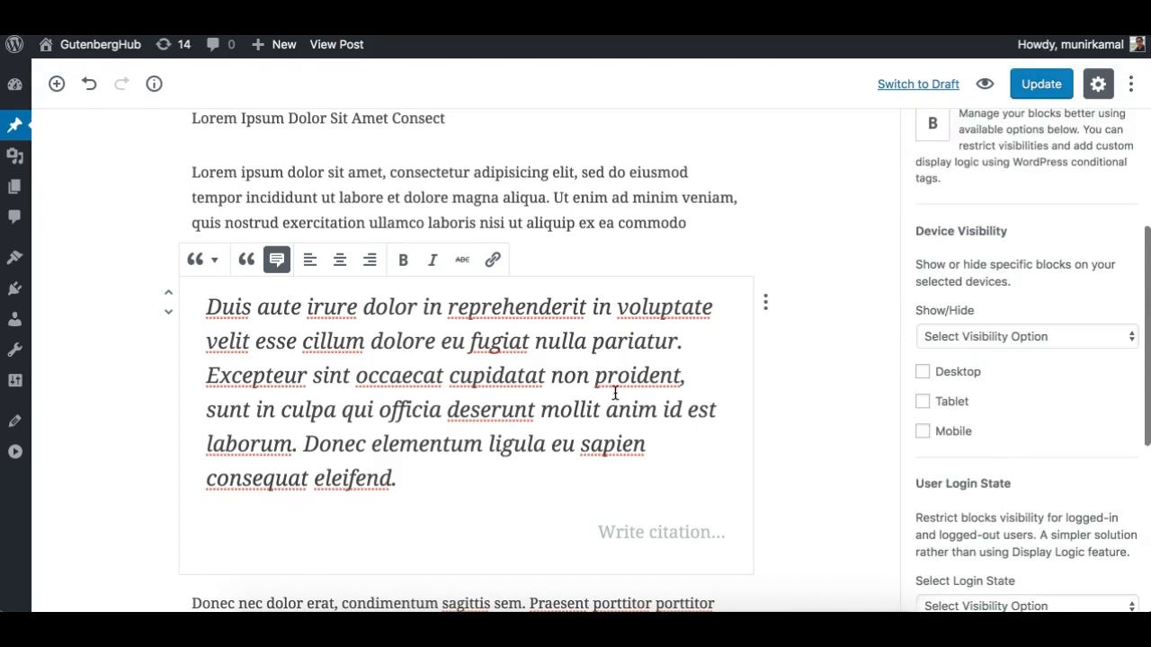
Step: Reselect the quote block and expand its Block Options settings again
left_click(600, 187)
left_click(591, 342)
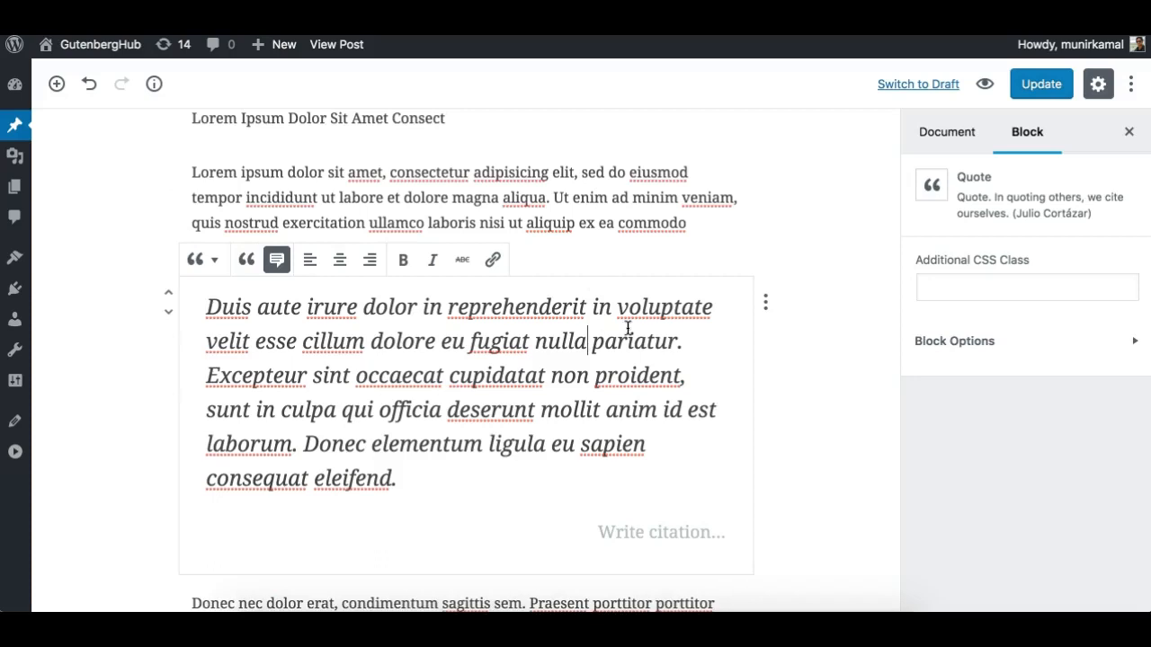
left_click(949, 340)
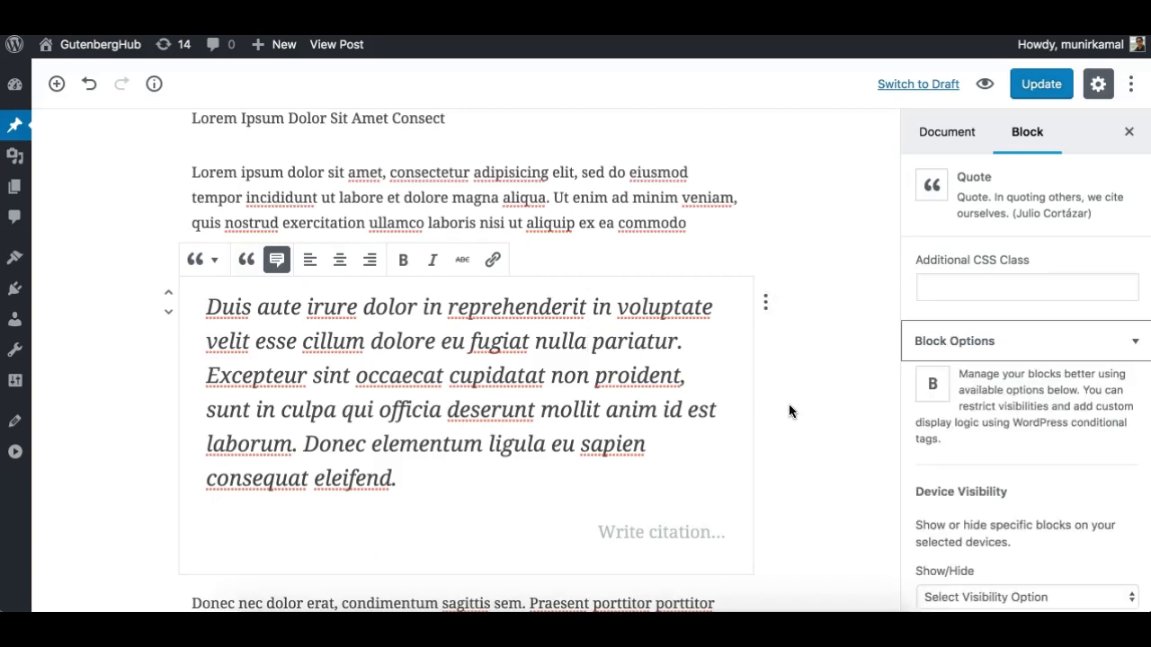
scroll(788, 405, "down", 2)
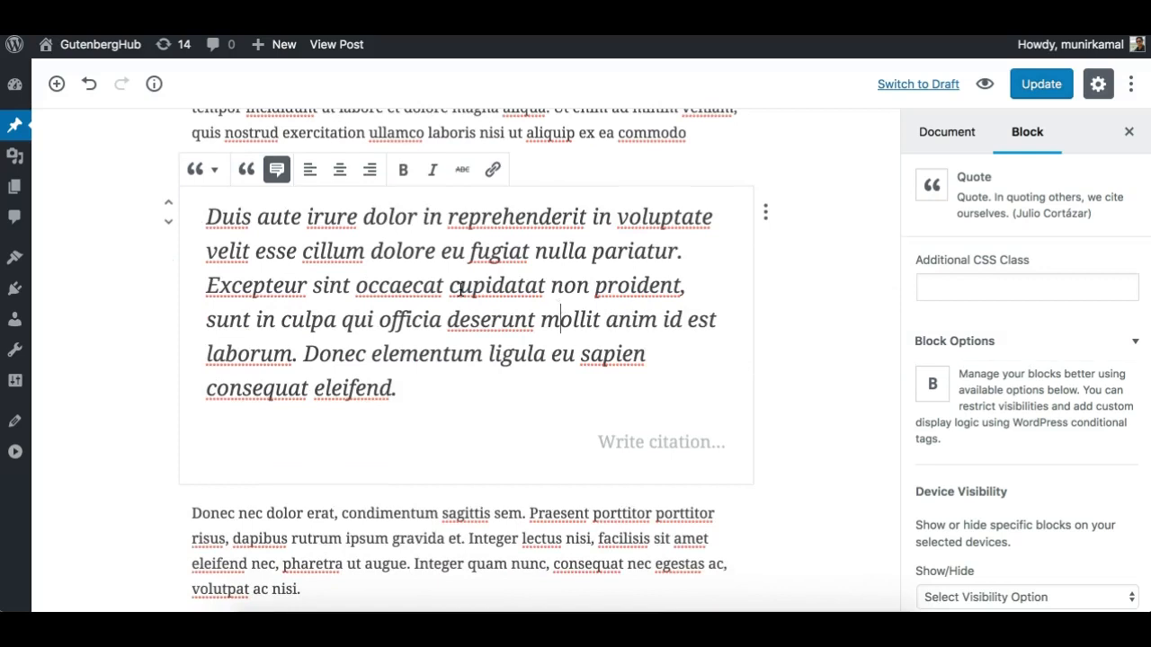
scroll(410, 299, "up", 2)
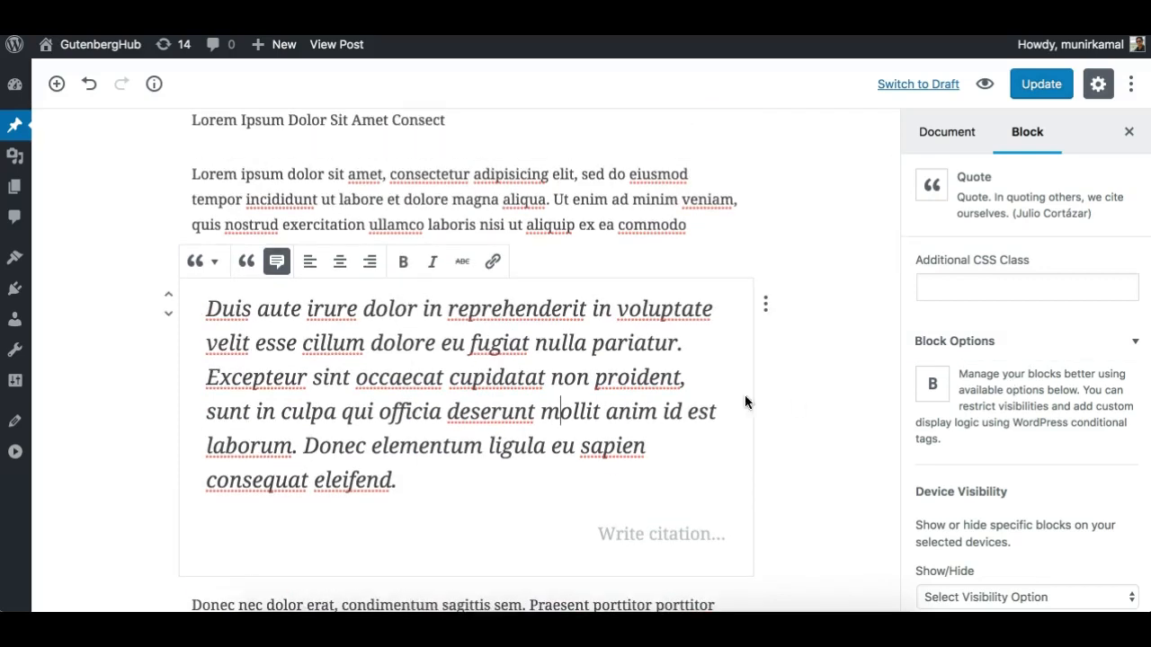
Step: Hide and reopen the settings sidebar, return from document to block settings, and expand the quote's Block Options
scroll(1019, 429, "down", 2)
scroll(1020, 432, "up", 2)
scroll(1062, 170, "up", 1)
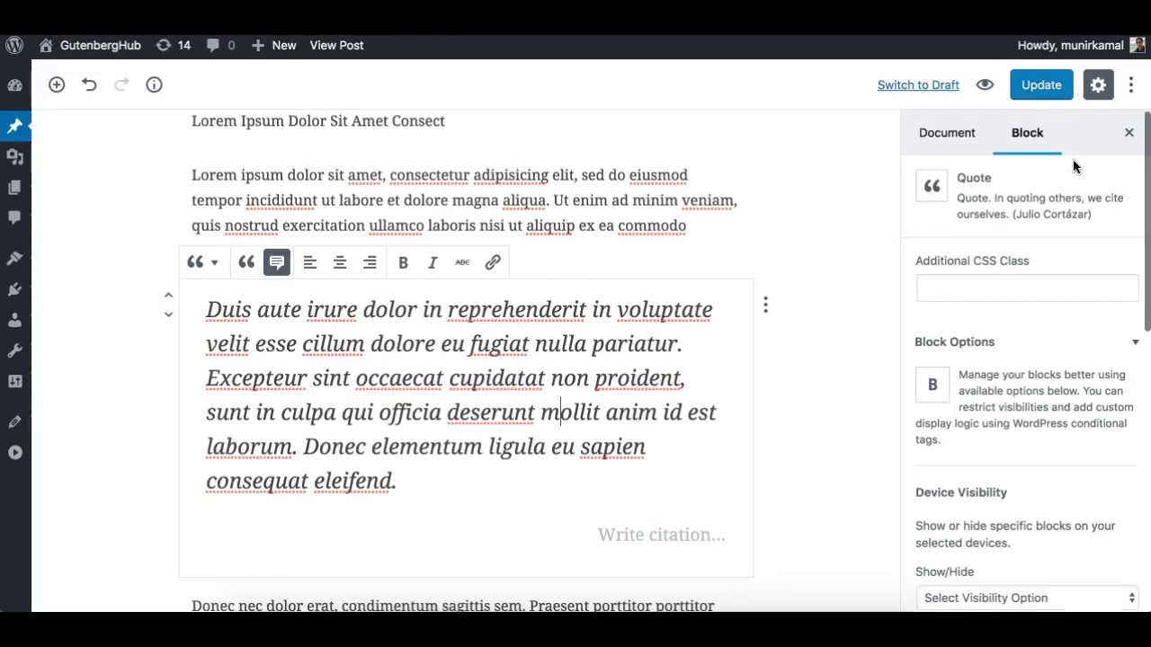
left_click(1130, 131)
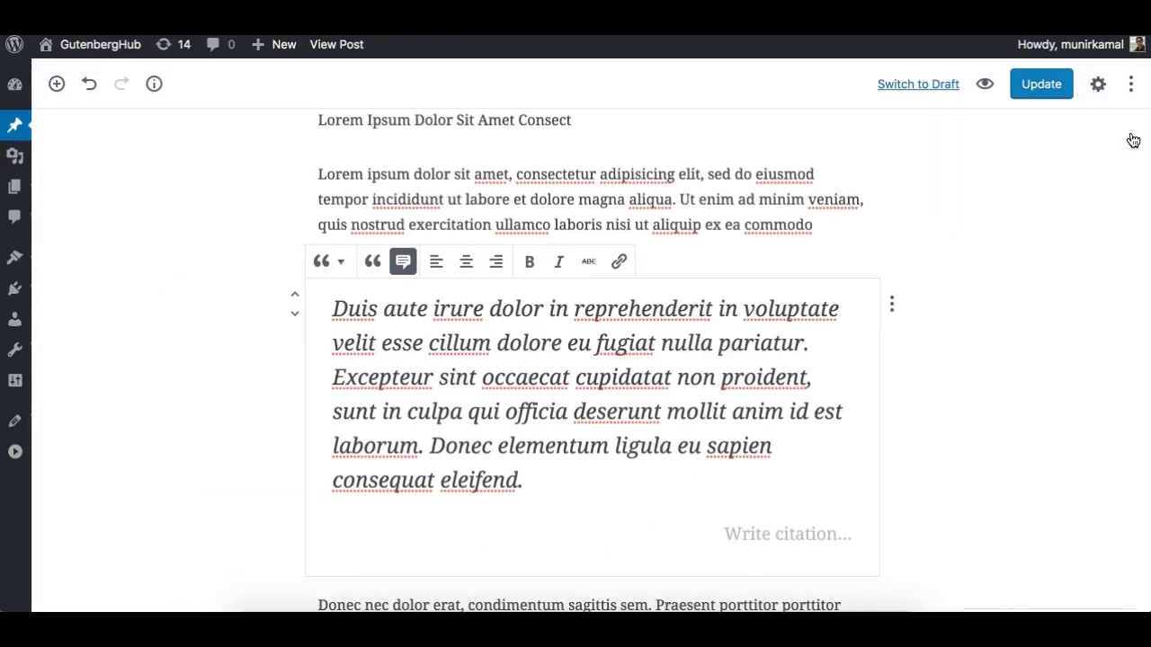
left_click(1097, 90)
left_click(959, 133)
left_click(1025, 134)
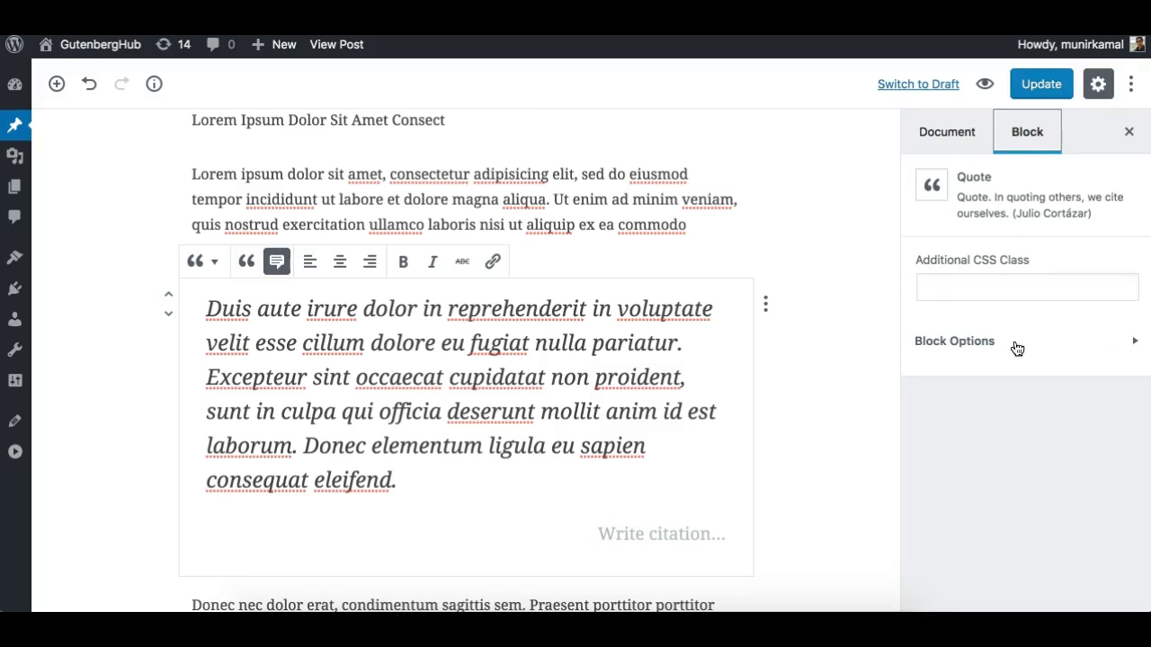
left_click(1071, 359)
Step: Review the quote's Device Visibility, User Login State and Display Logic sections in Block Options
scroll(1072, 360, "down", 4)
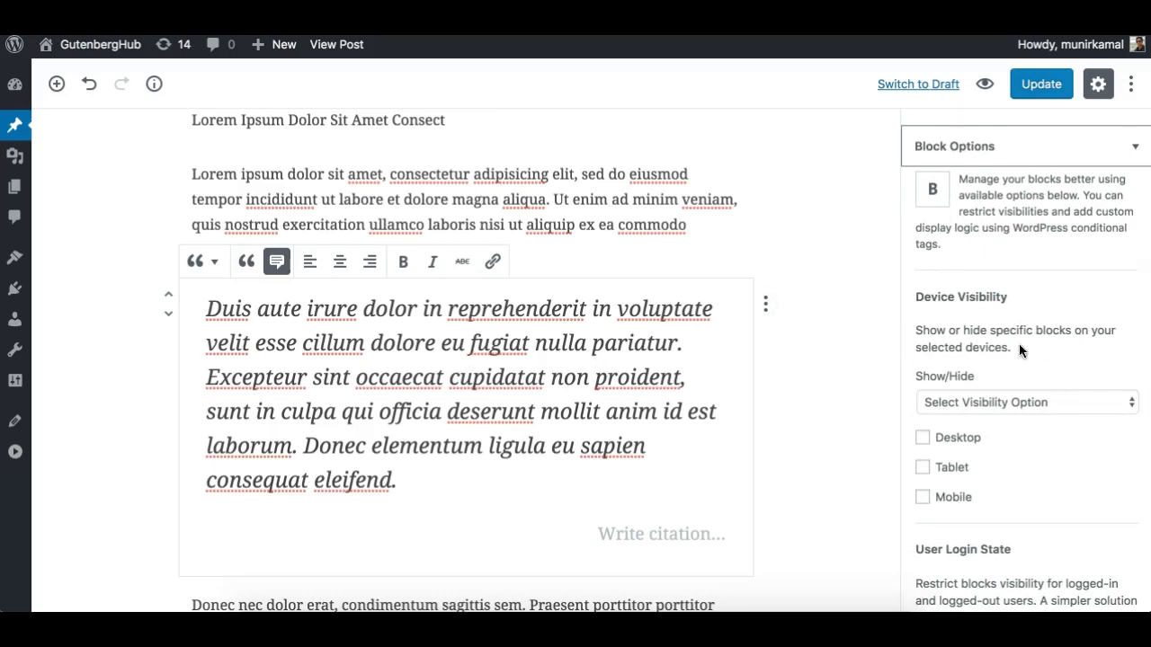
left_click_drag(915, 296, 1040, 294)
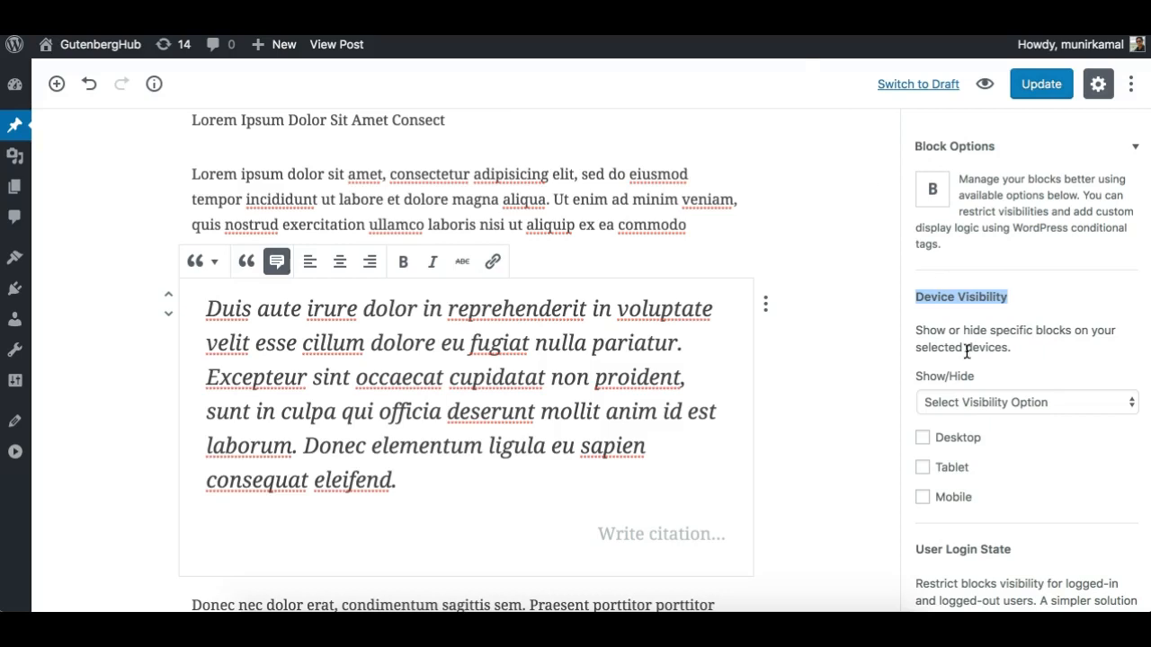
scroll(965, 389, "down", 4)
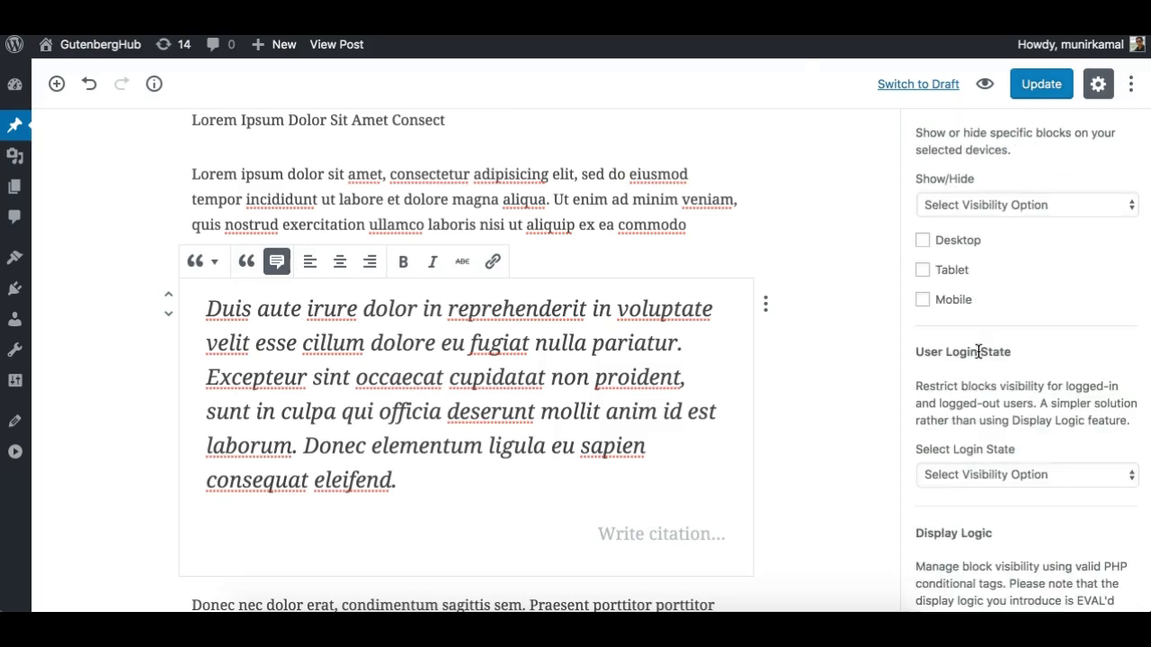
scroll(976, 349, "up", 2)
scroll(953, 342, "down", 6)
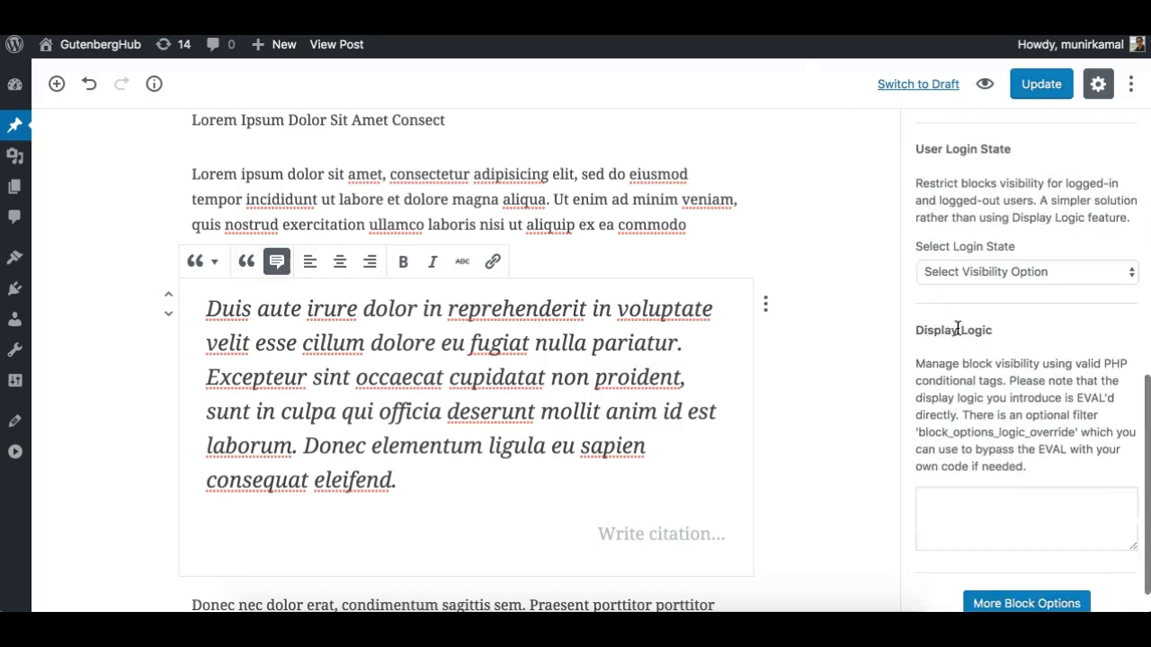
left_click_drag(923, 330, 967, 331)
scroll(971, 329, "up", 5)
scroll(973, 329, "up", 4)
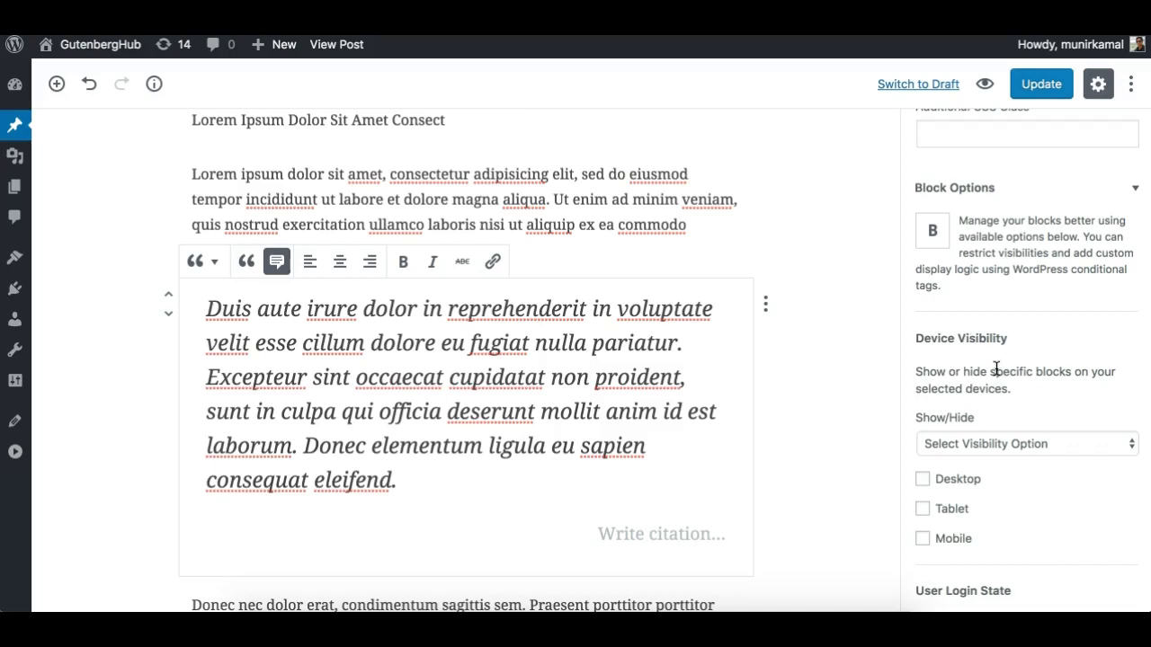
scroll(988, 374, "down", 1)
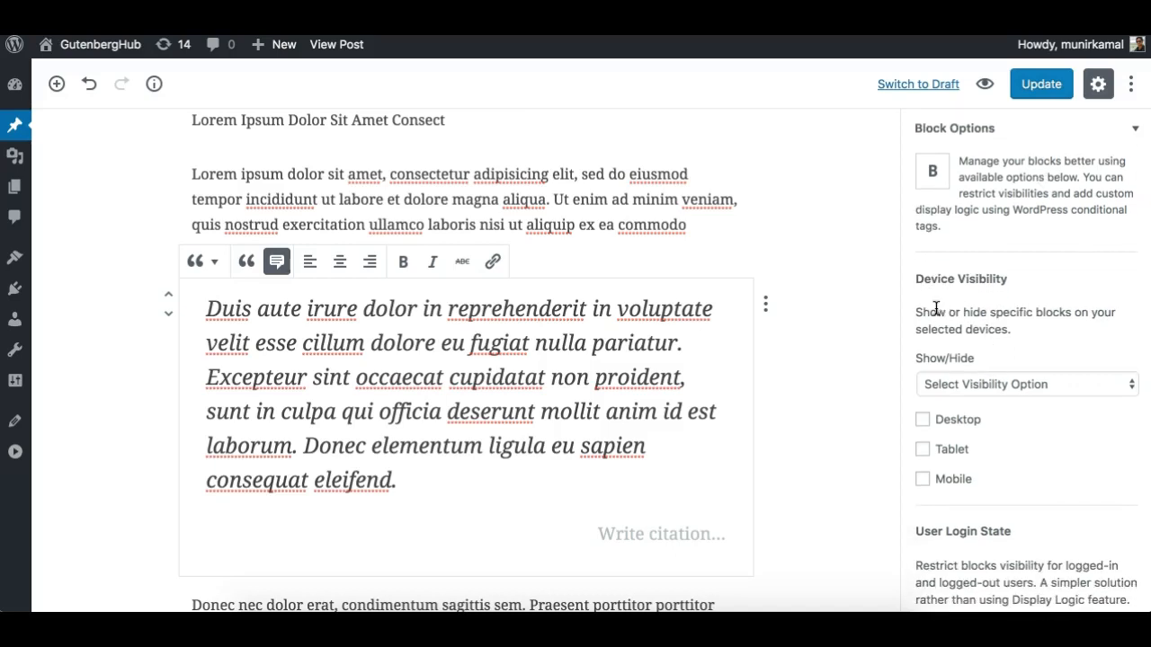
Step: Set the quote's device visibility to Hide on Checked Devices for Mobile and update the post
left_click(954, 390)
left_click(593, 387)
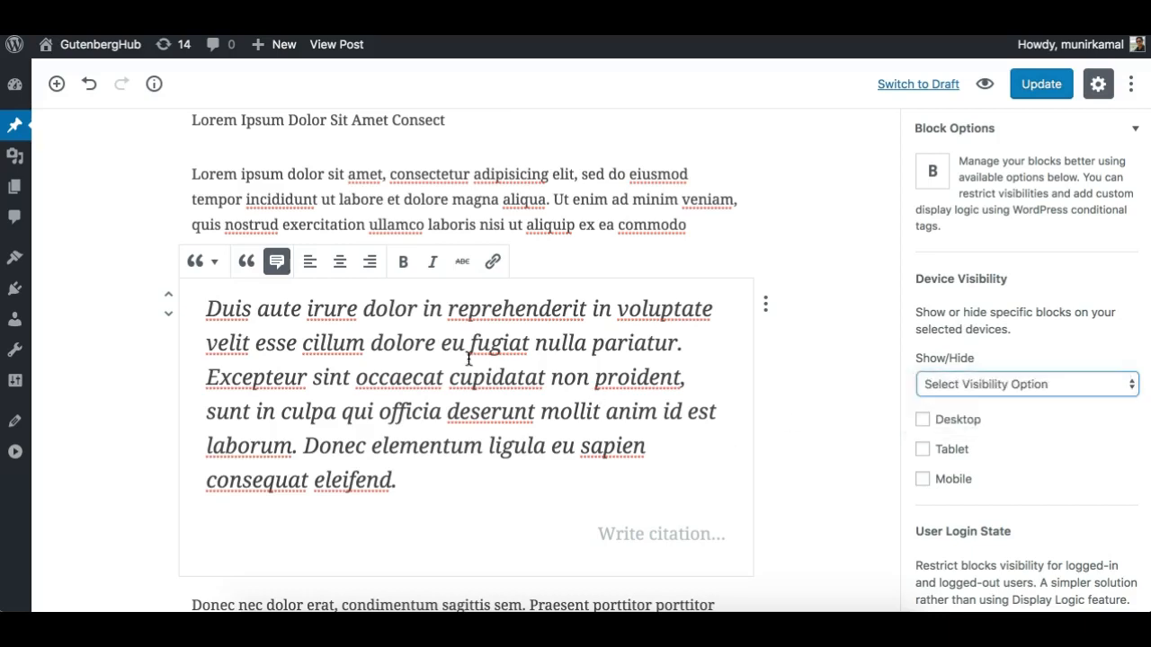
left_click_drag(440, 342, 496, 421)
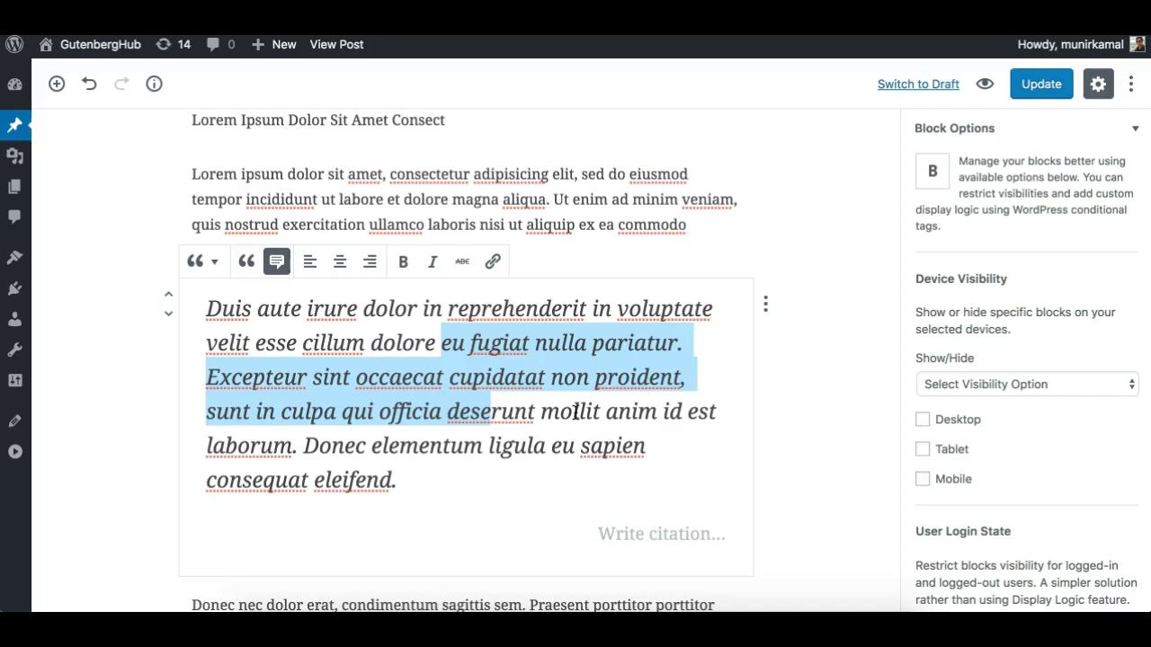
left_click(959, 392)
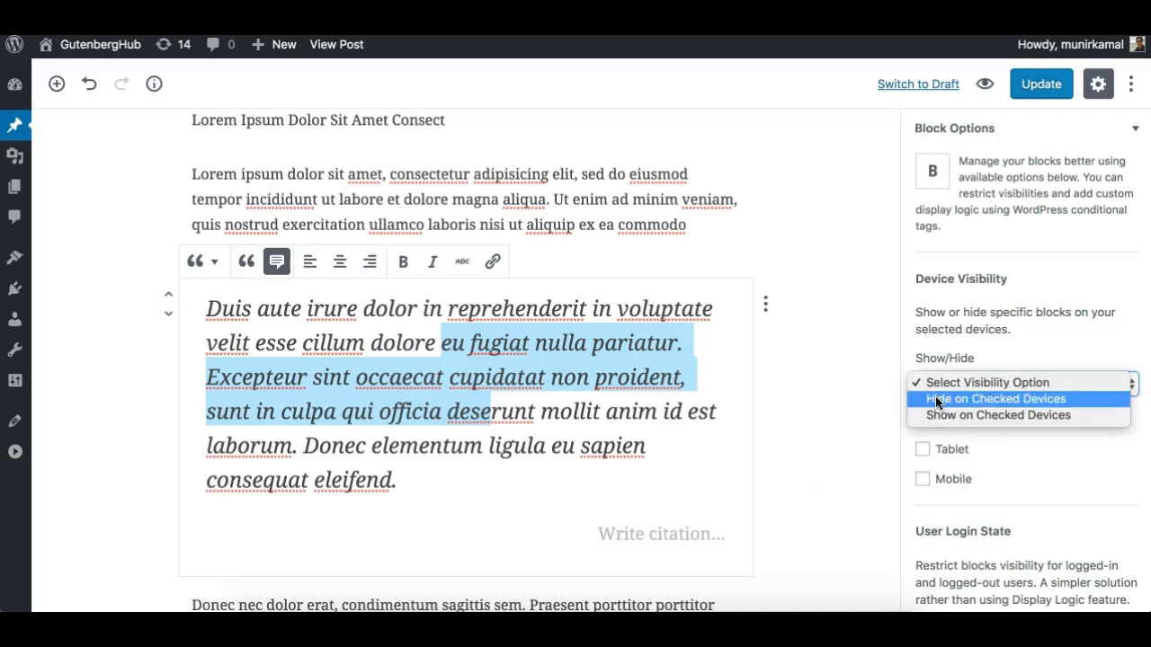
left_click(948, 399)
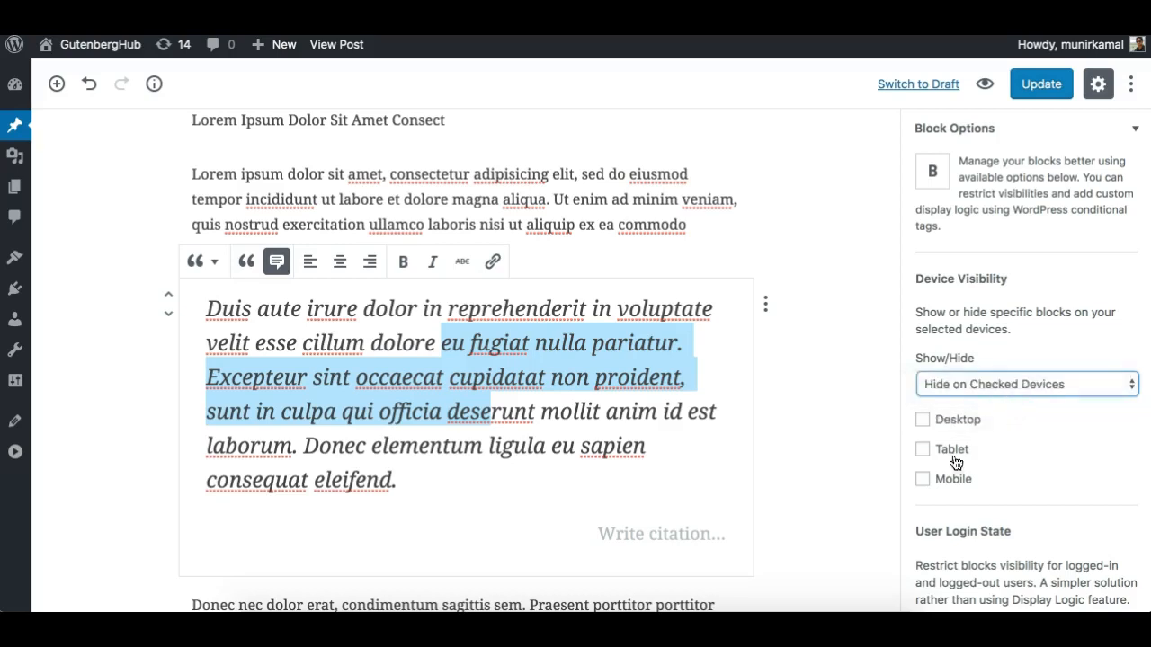
left_click(933, 480)
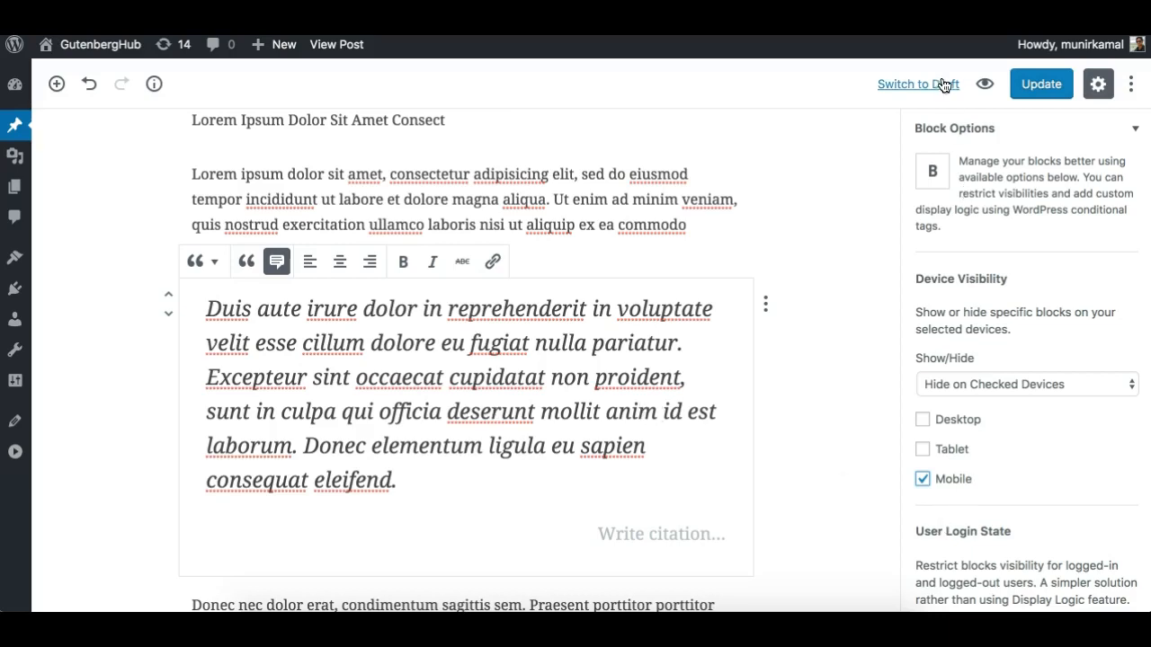
left_click(1036, 86)
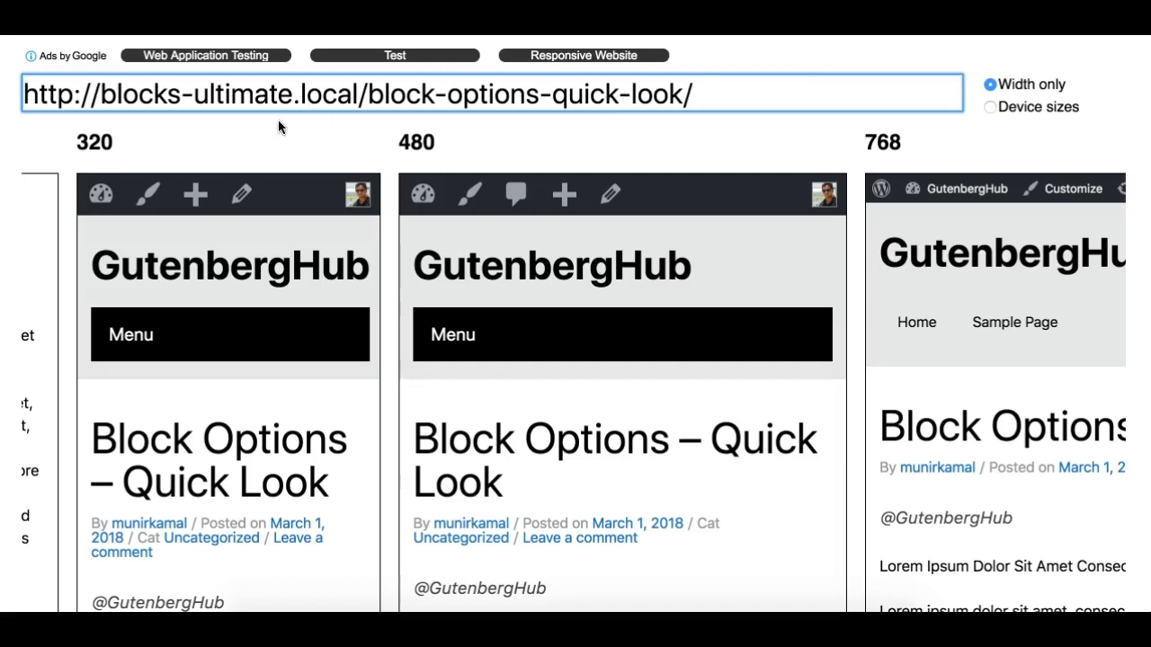
Step: Switch to the responsive testing page and check the post for the quote at widths 240, 320 and 480
scroll(221, 261, "left", 5)
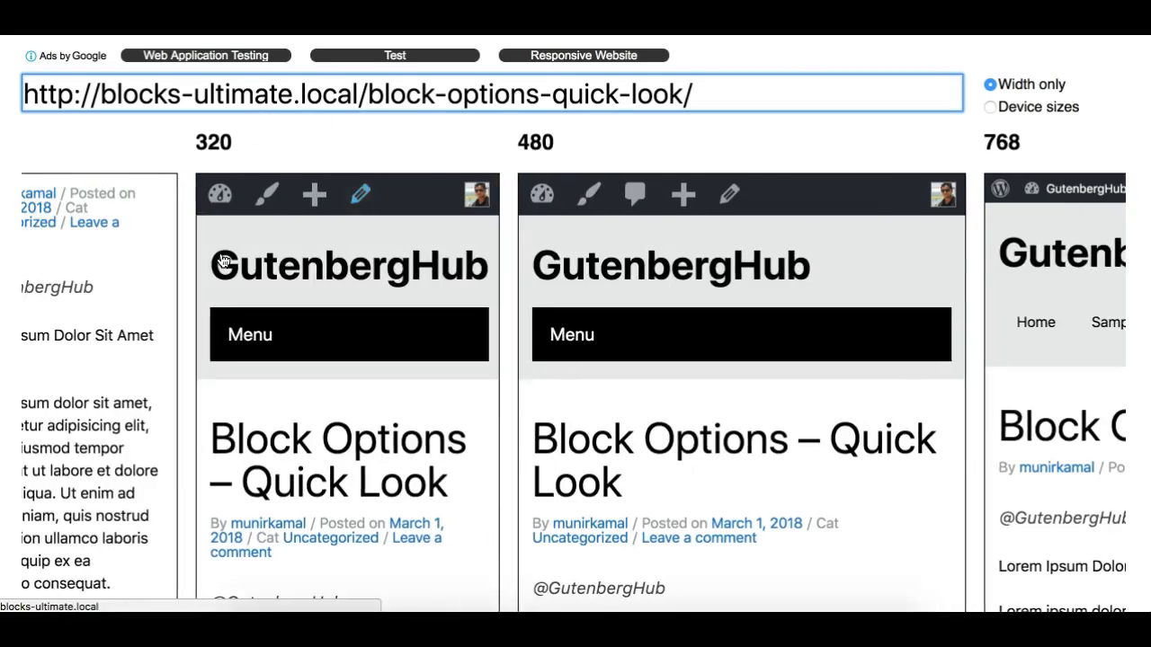
scroll(216, 266, "up", 5)
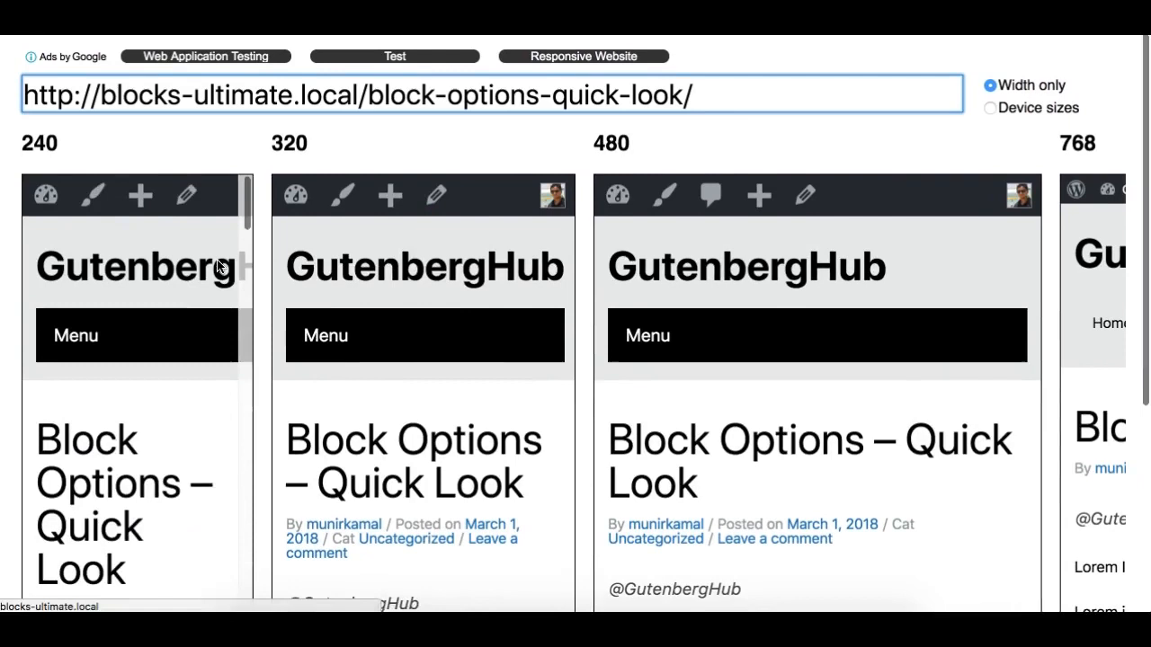
scroll(135, 395, "down", 5)
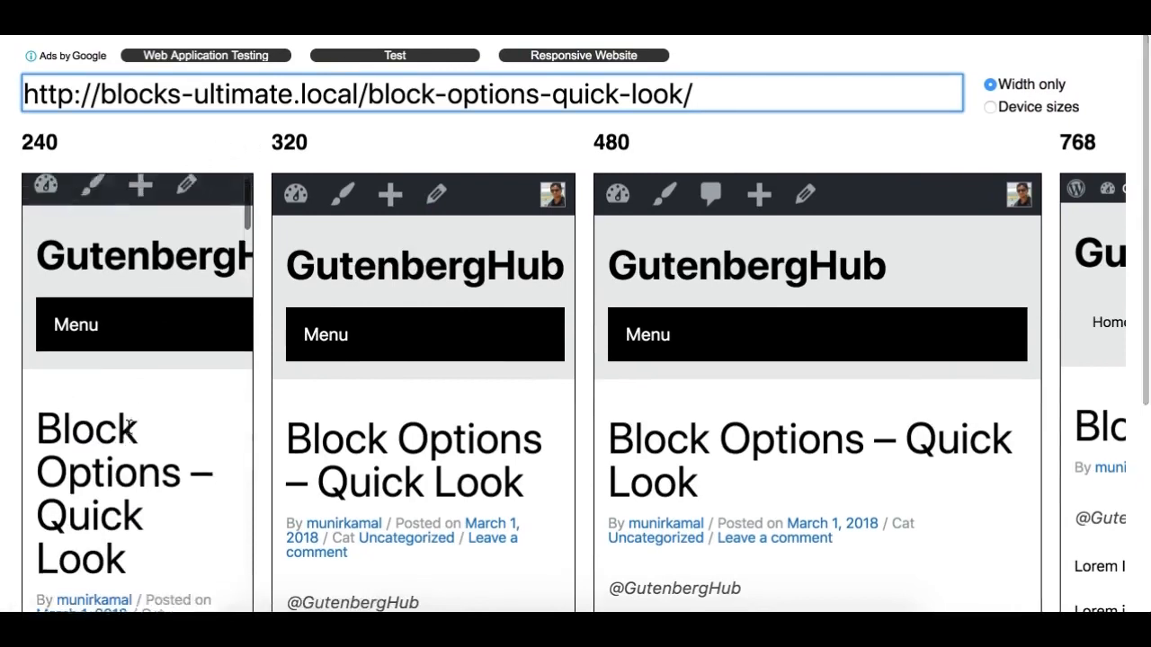
scroll(129, 428, "down", 3)
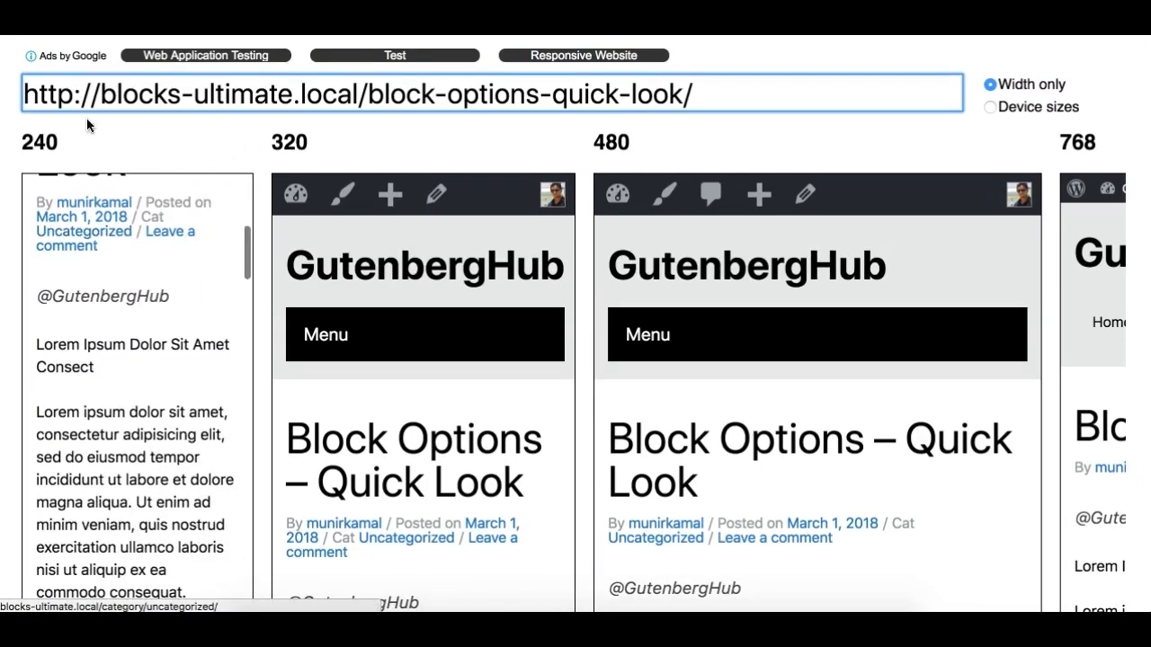
scroll(87, 365, "down", 2)
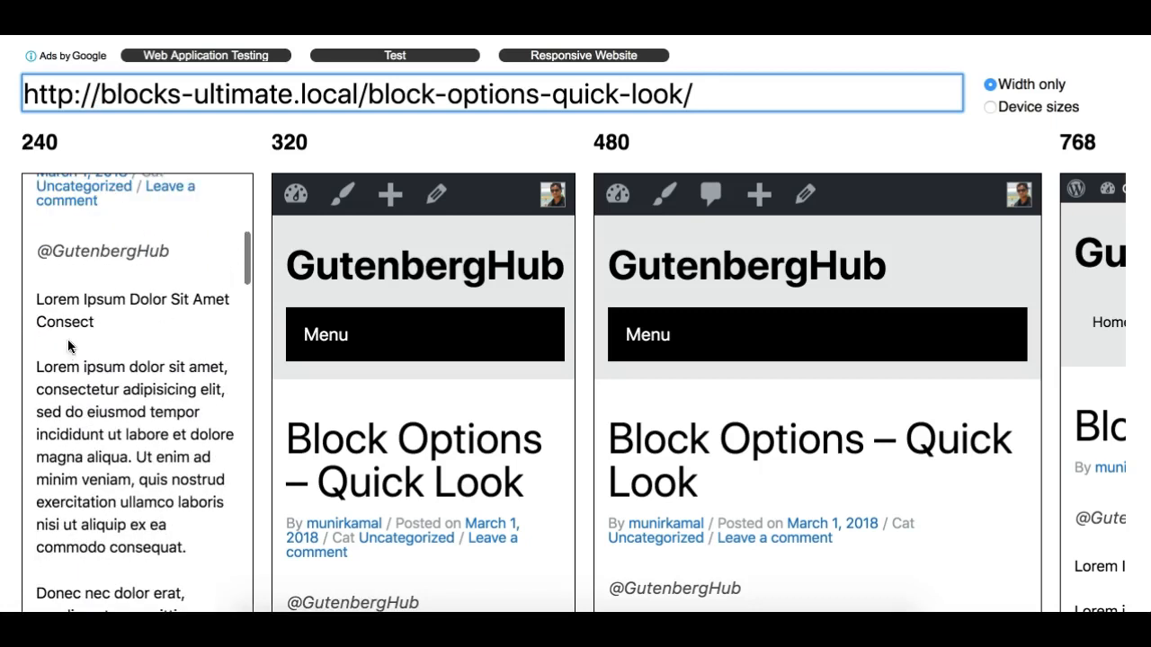
scroll(296, 318, "down", 9)
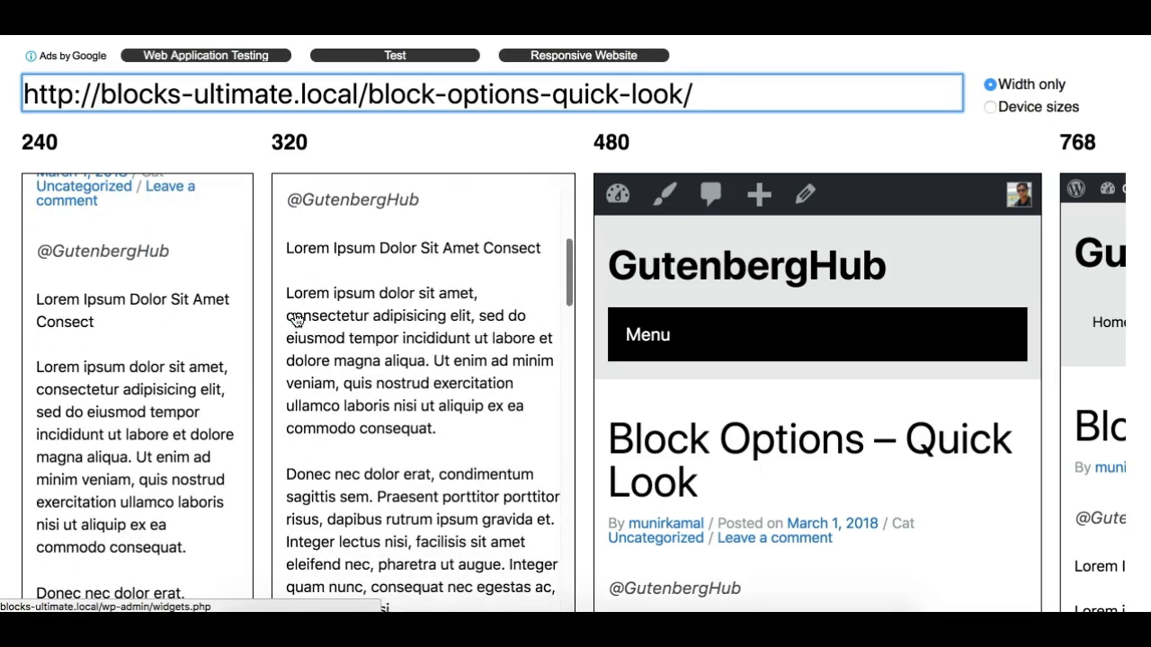
scroll(753, 251, "down", 7)
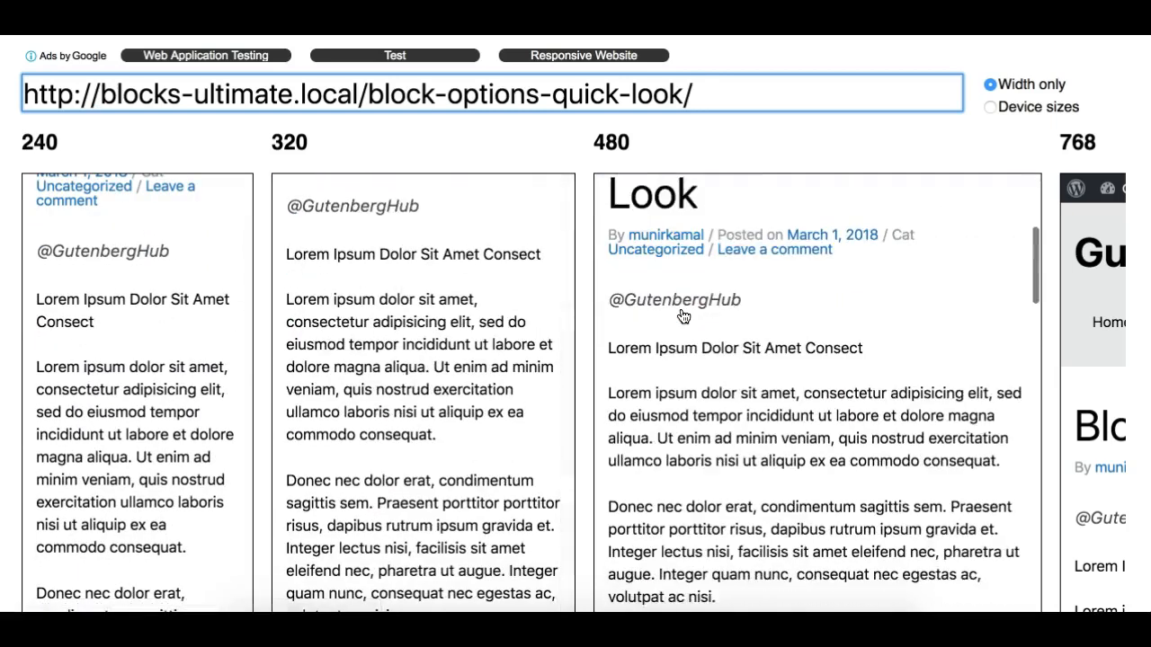
Step: Compare the quote's visibility in the 480 and 768 width previews of the post
scroll(746, 358, "right", 6)
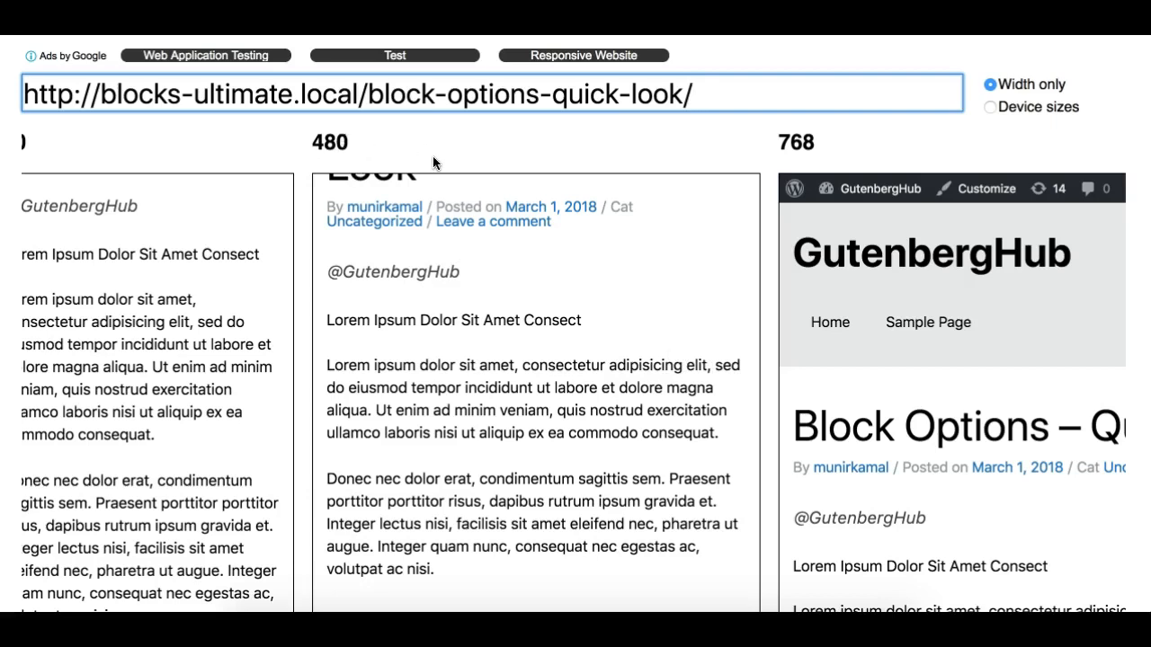
scroll(558, 364, "down", 2)
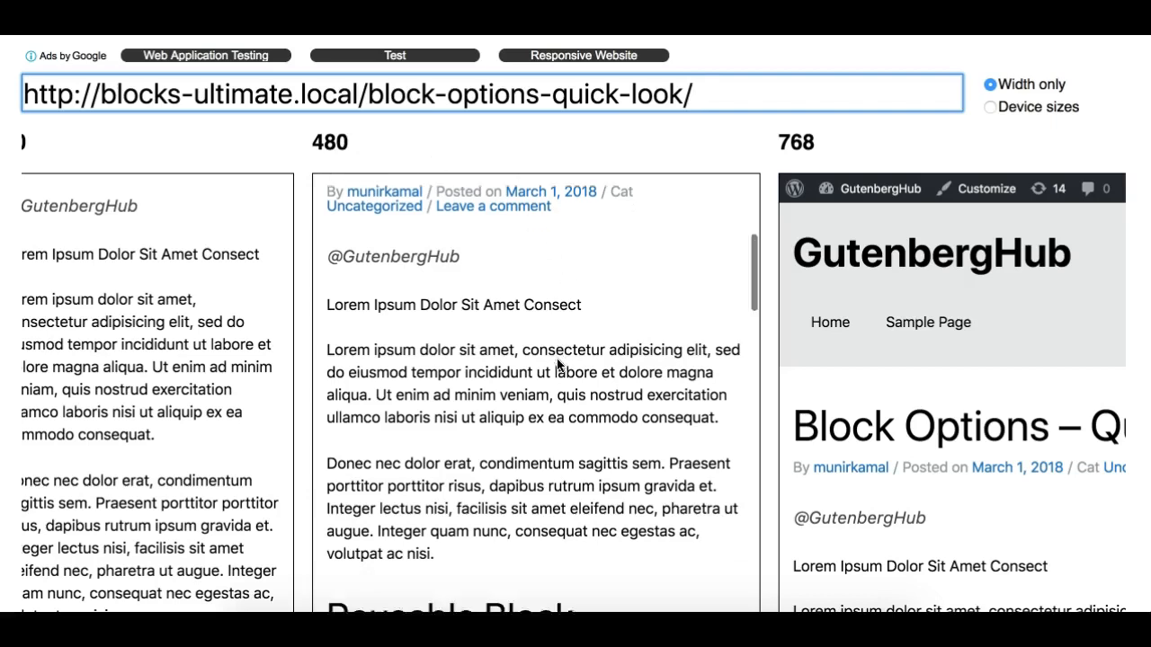
scroll(557, 364, "down", 3)
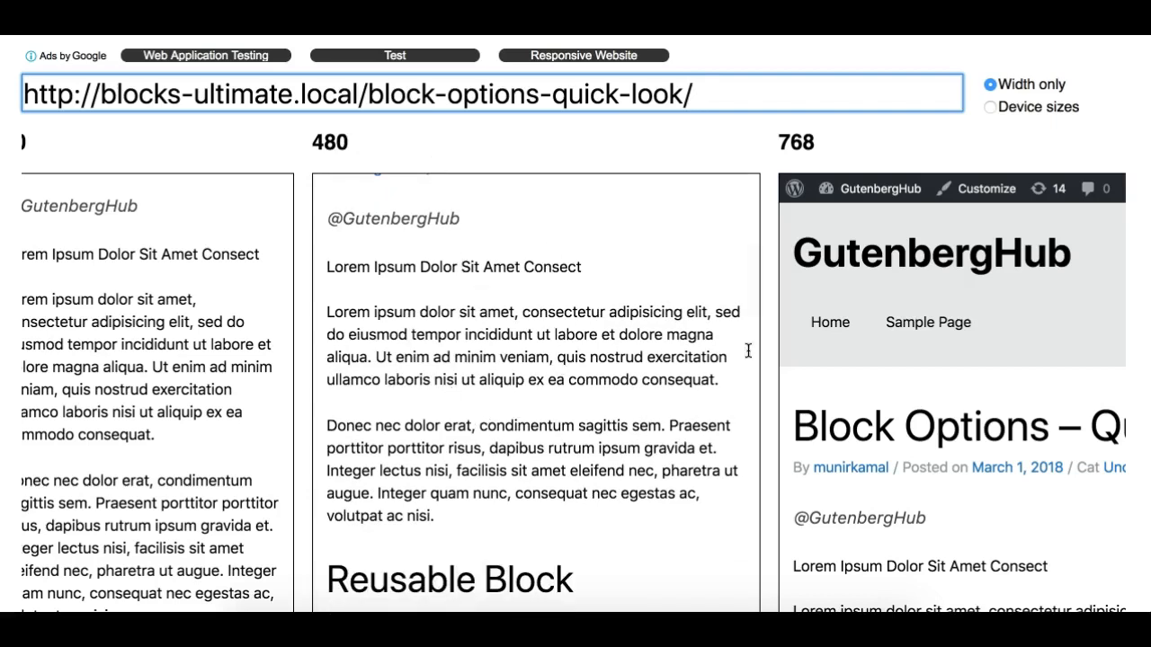
scroll(911, 439, "down", 8)
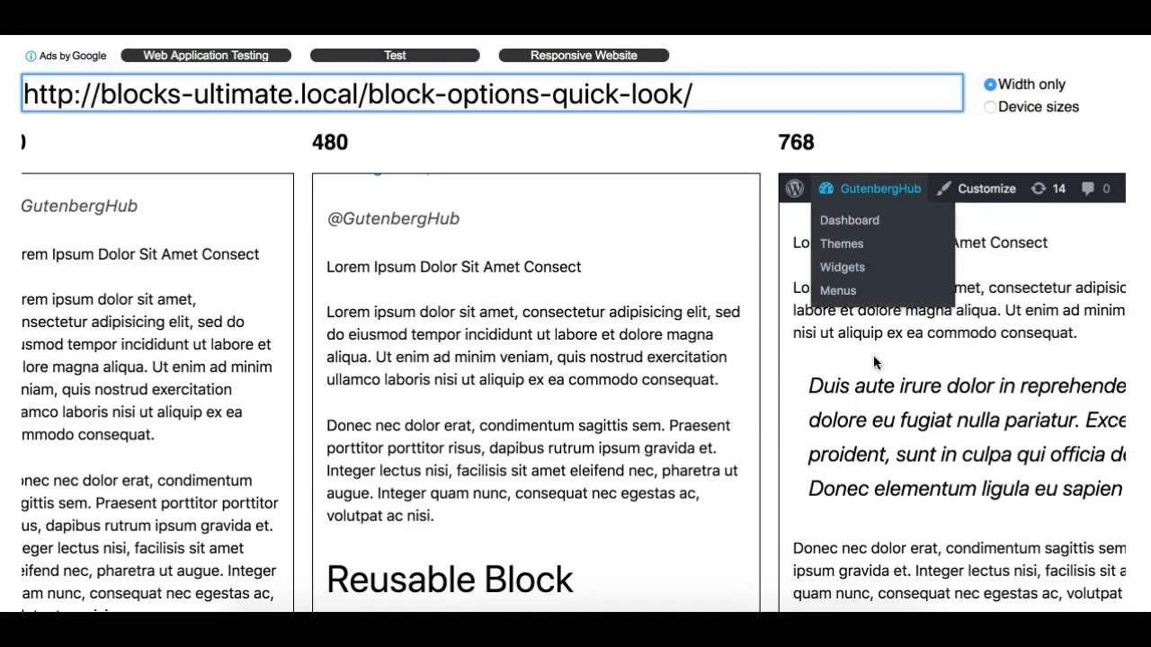
mouse_move(795, 187)
scroll(851, 327, "down", 2)
scroll(896, 353, "right", 5)
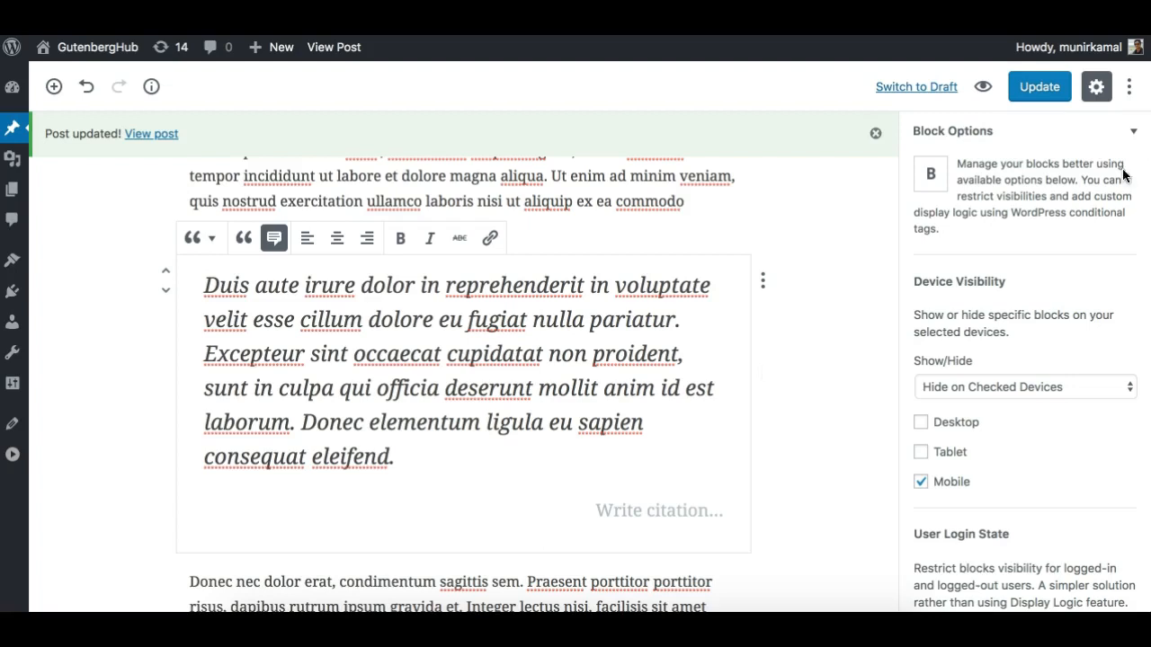
Step: Back in the WordPress editor, change the quote's device visibility to Show on Checked Devices and add Tablet to the checked devices
left_click(987, 383)
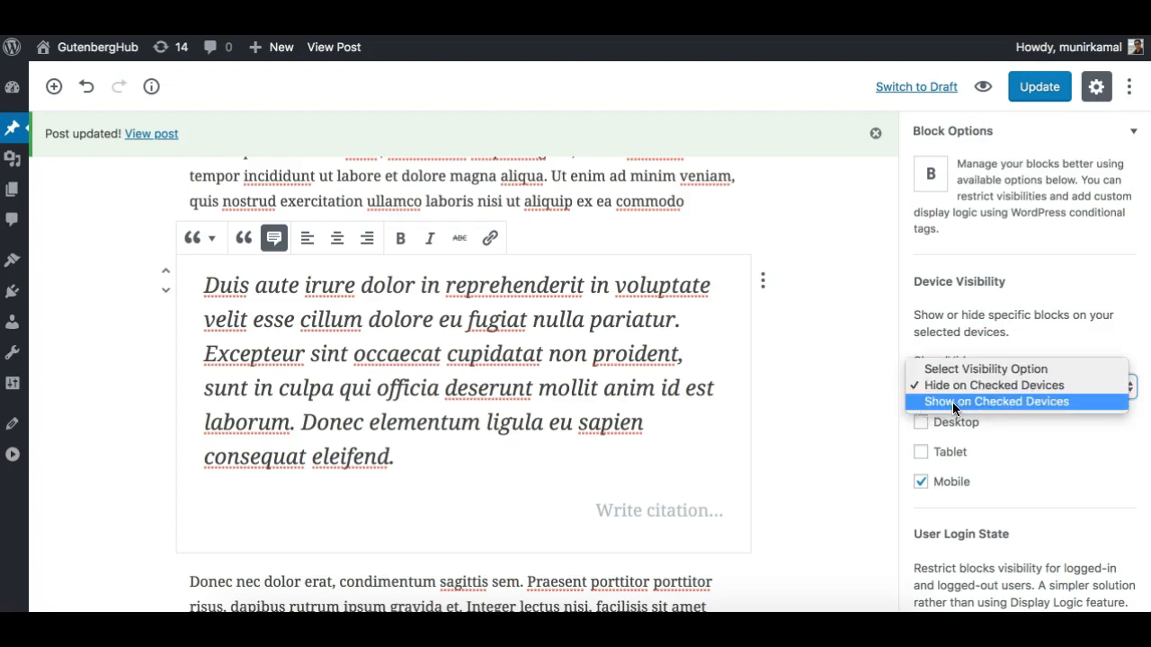
left_click(989, 401)
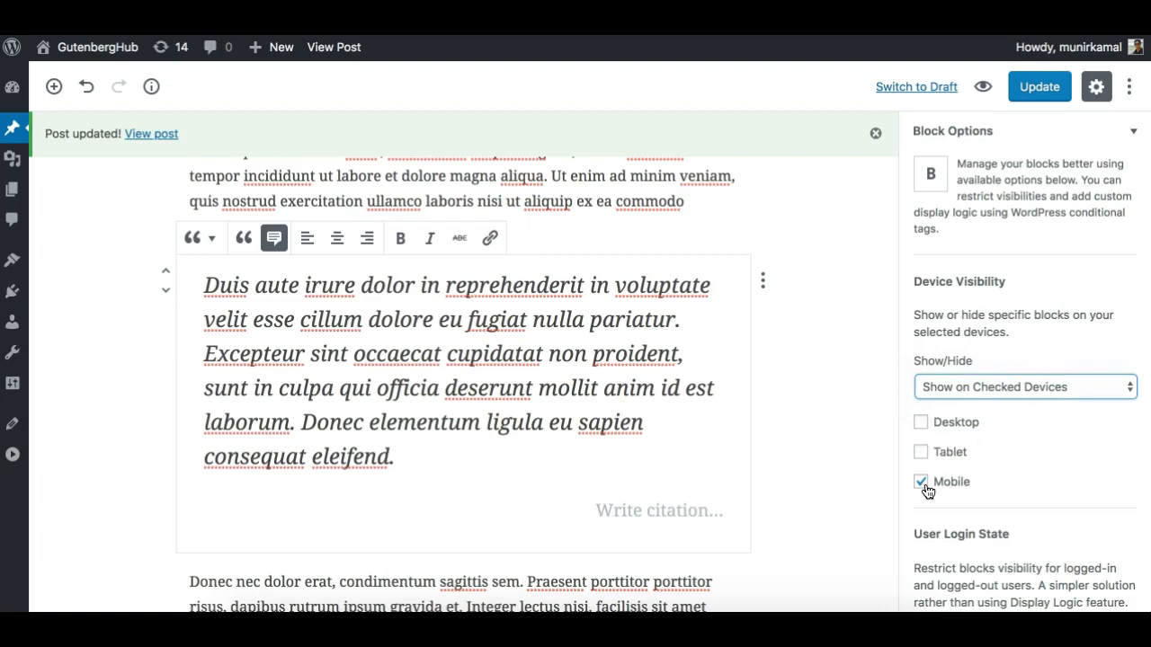
left_click(922, 454)
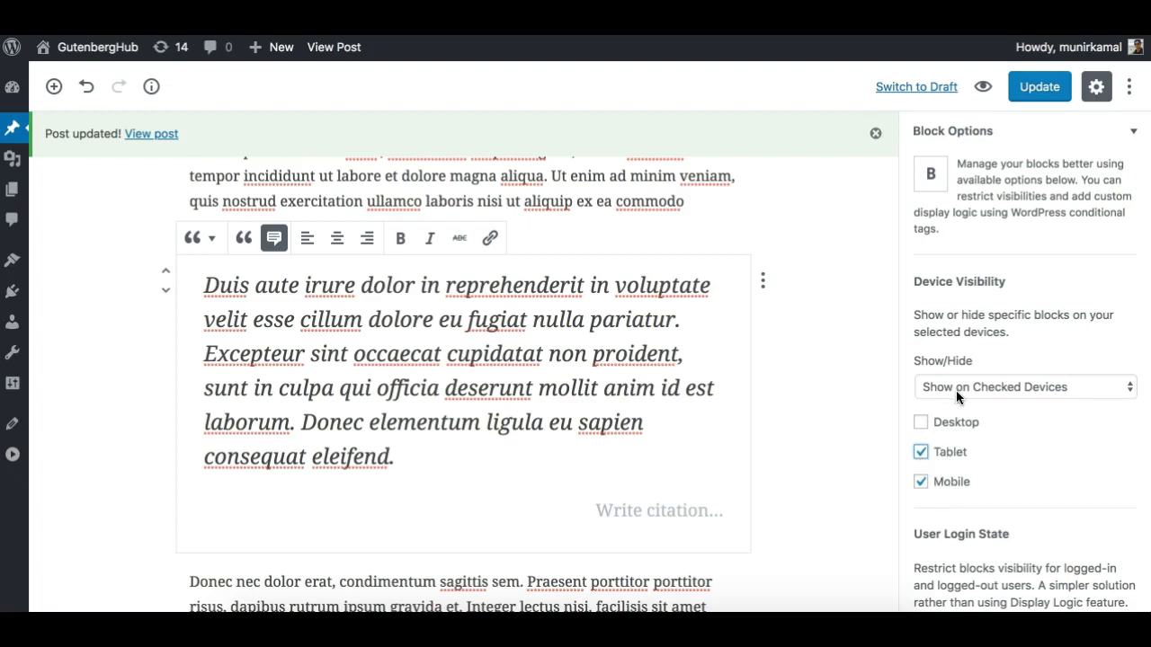
left_click(993, 388)
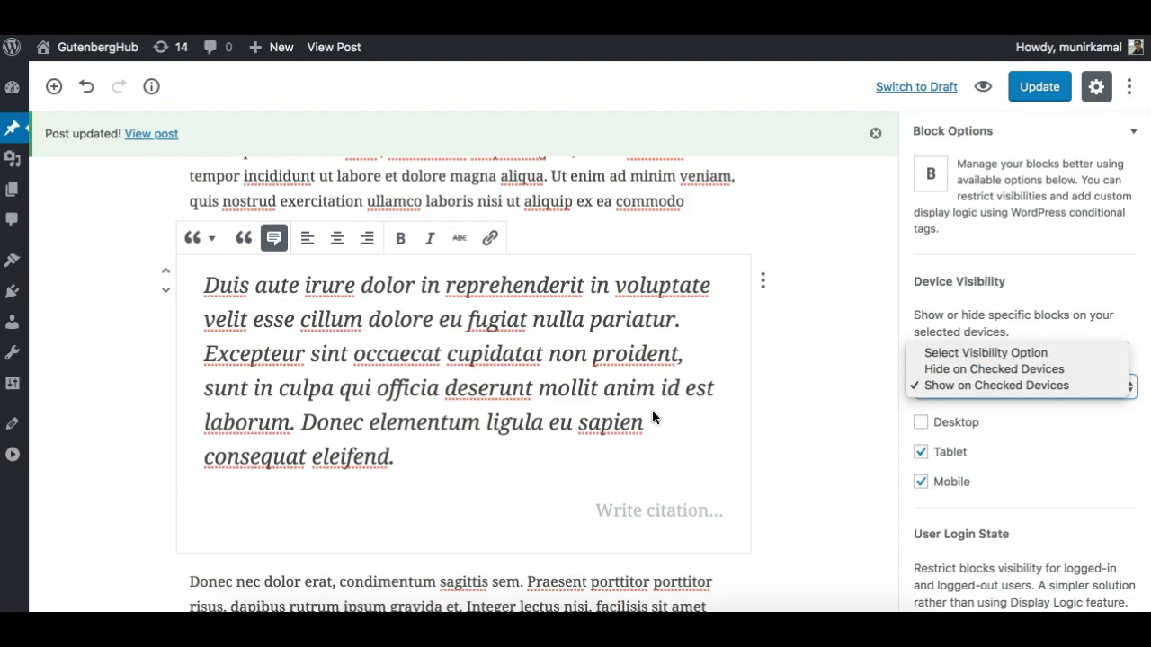
left_click(812, 364)
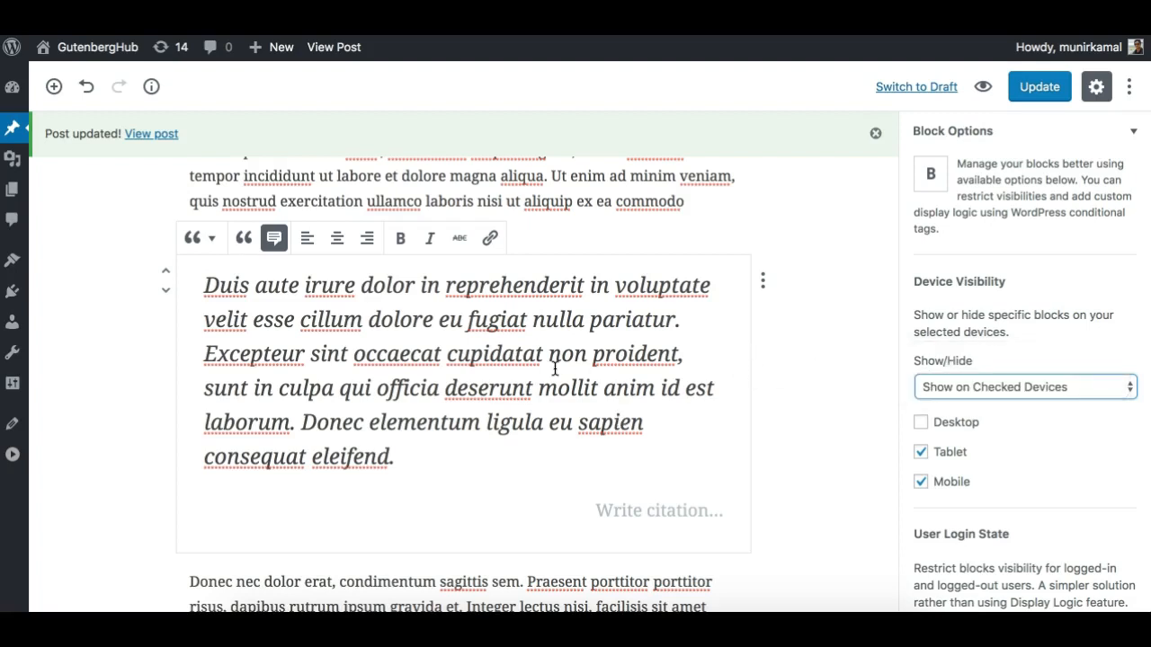
Step: Select the My Gallery reusable block and expand its Block Options to view the Device Visibility settings
scroll(554, 367, "down", 5)
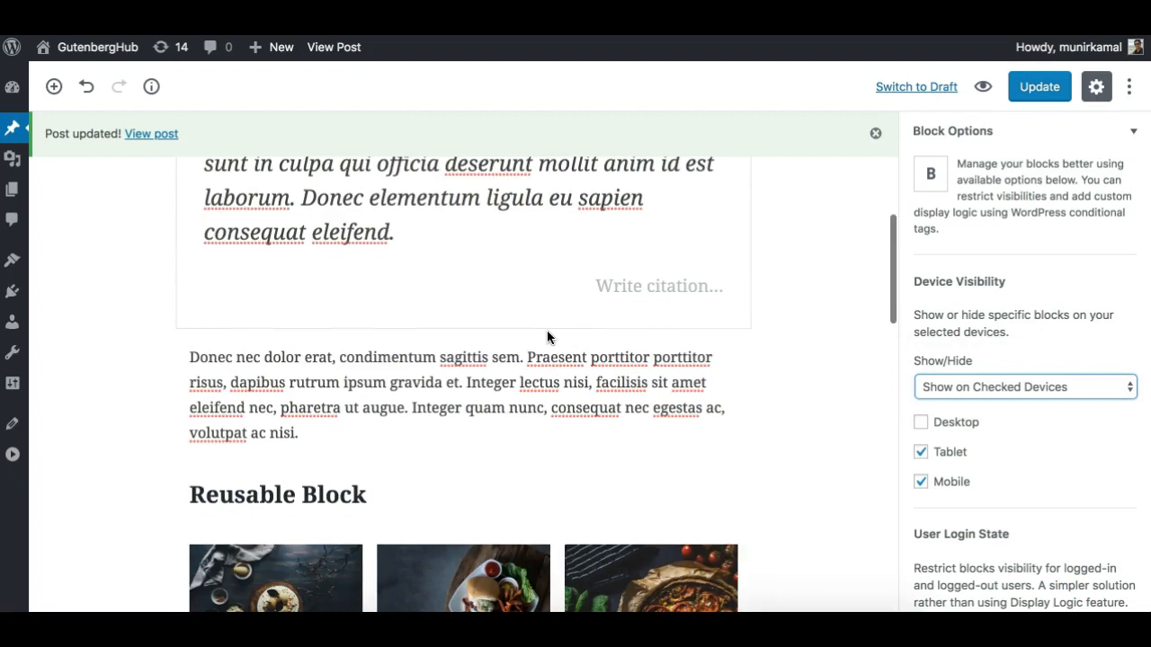
scroll(547, 337, "down", 5)
scroll(617, 309, "up", 2)
scroll(618, 308, "down", 1)
scroll(549, 297, "down", 5)
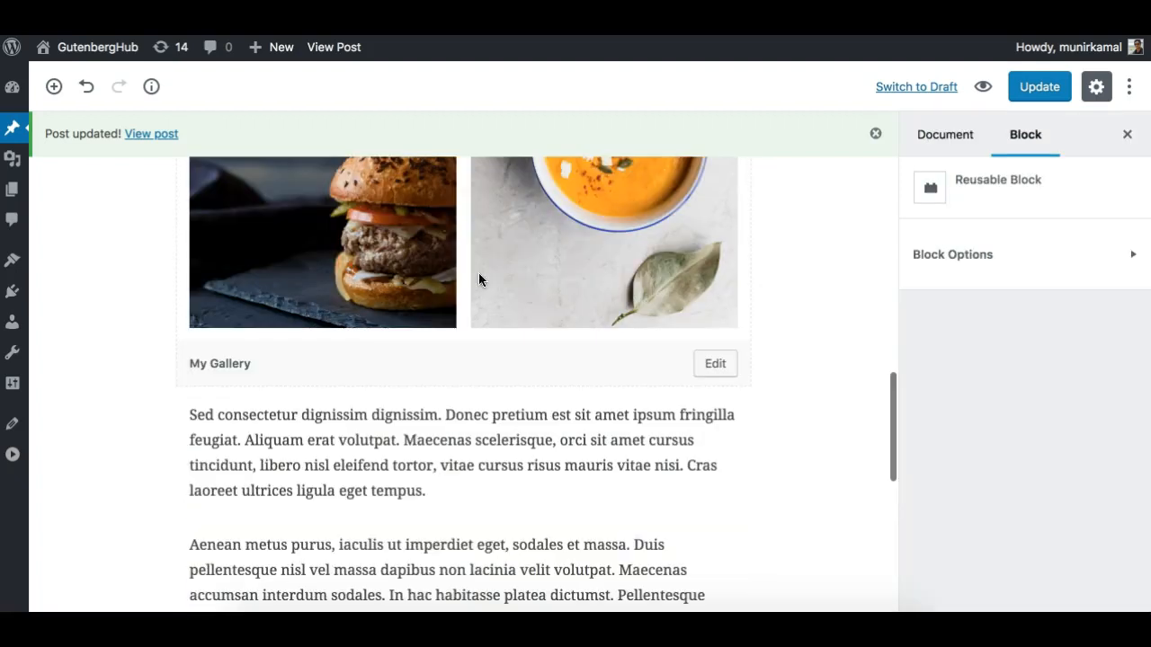
left_click(977, 270)
left_click(544, 286)
scroll(989, 413, "down", 2)
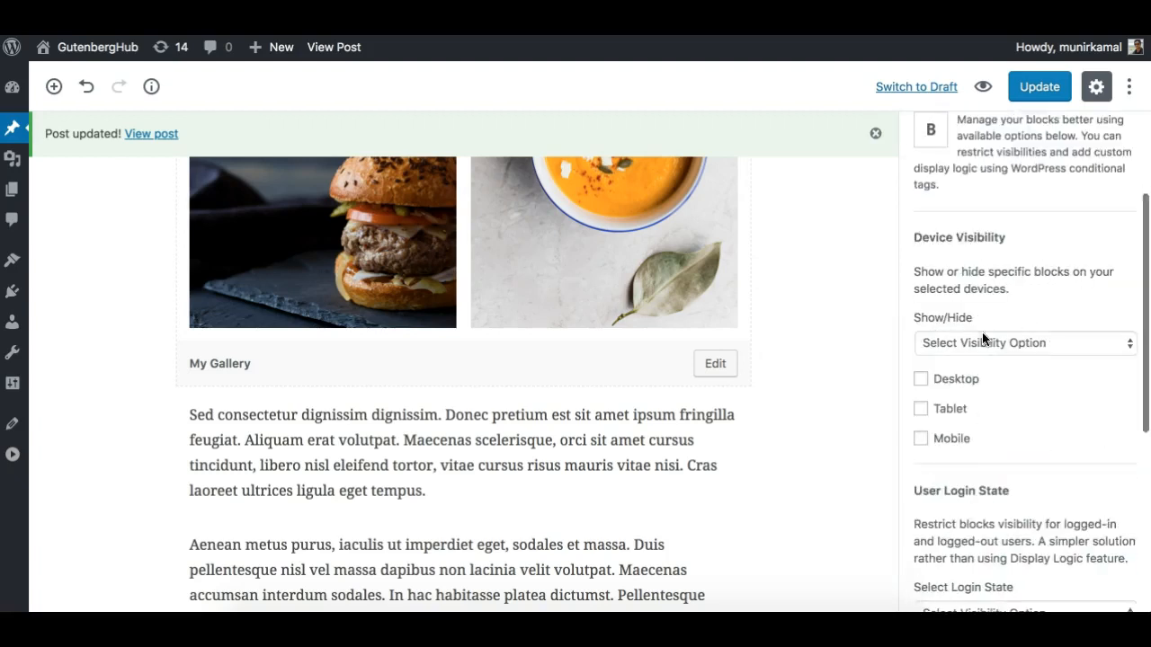
Step: Set the My Gallery reusable block's device visibility to Hide on Checked Devices and check Mobile
left_click(966, 351)
left_click(966, 358)
left_click(922, 440)
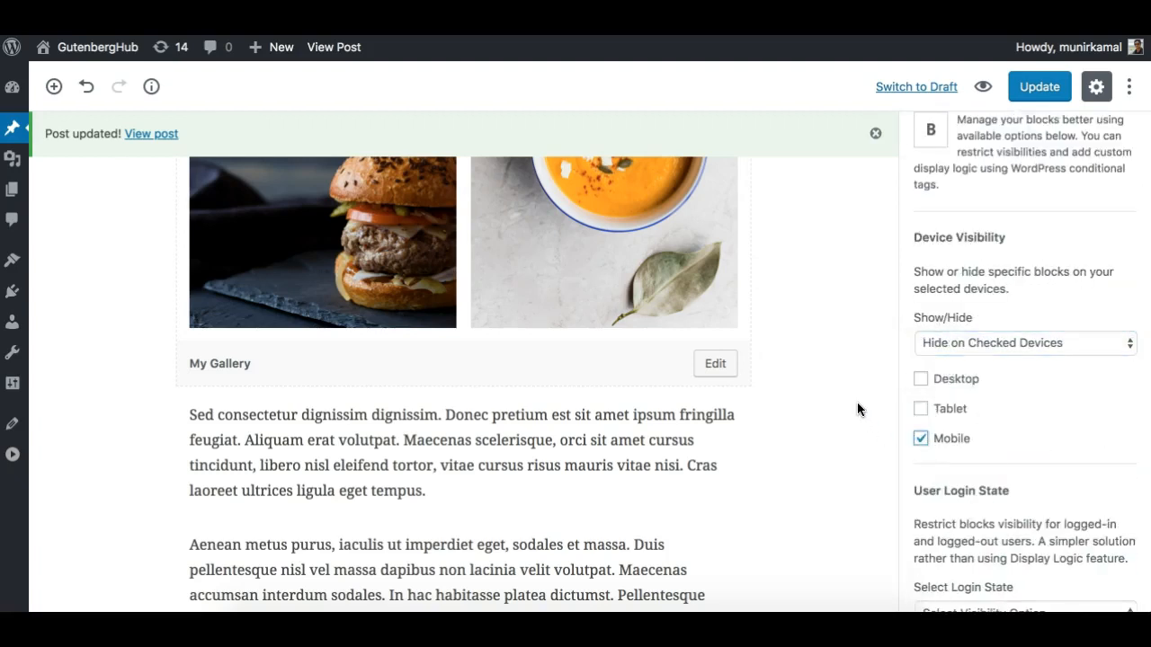
scroll(631, 297, "up", 10)
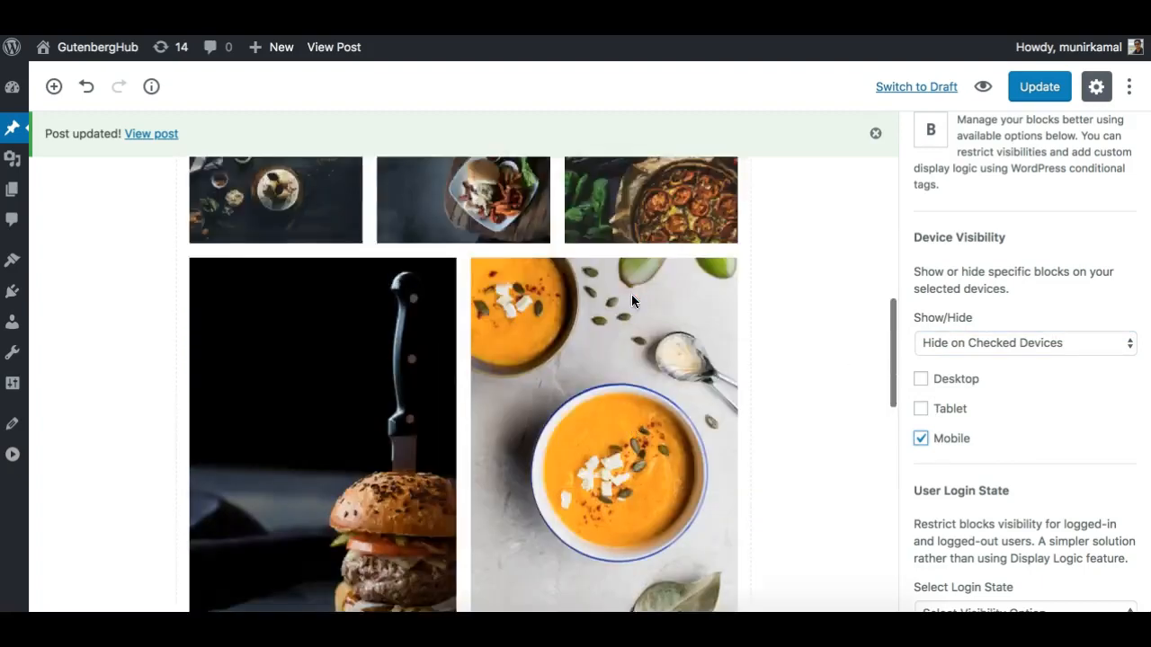
scroll(623, 325, "down", 15)
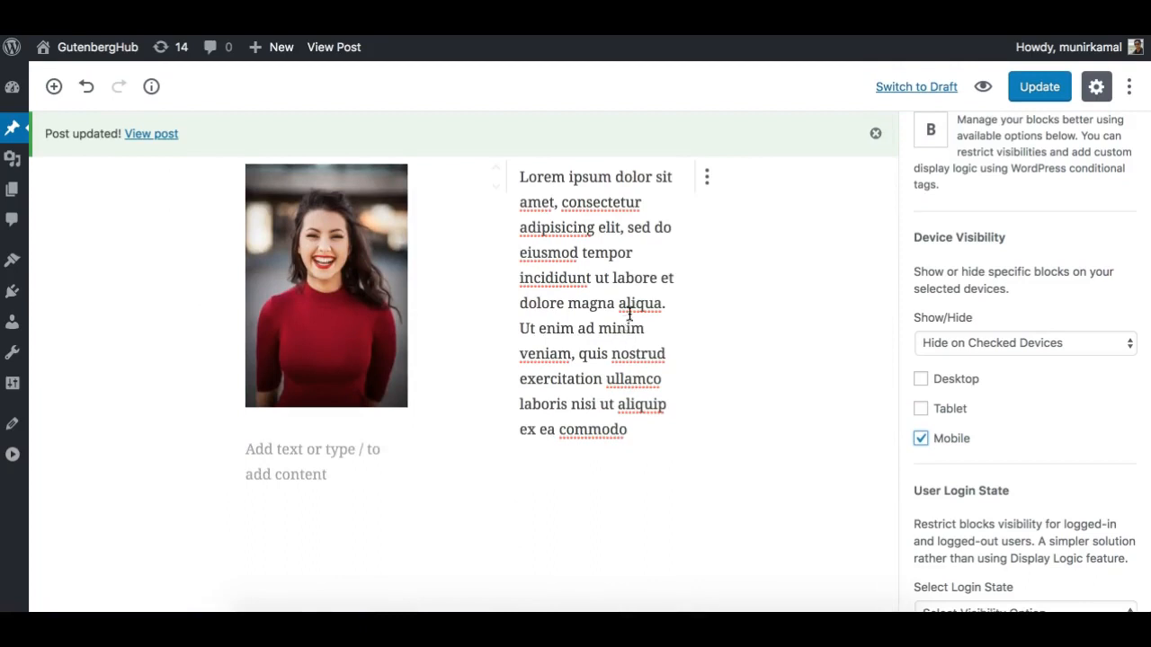
scroll(629, 312, "up", 8)
scroll(629, 312, "up", 8)
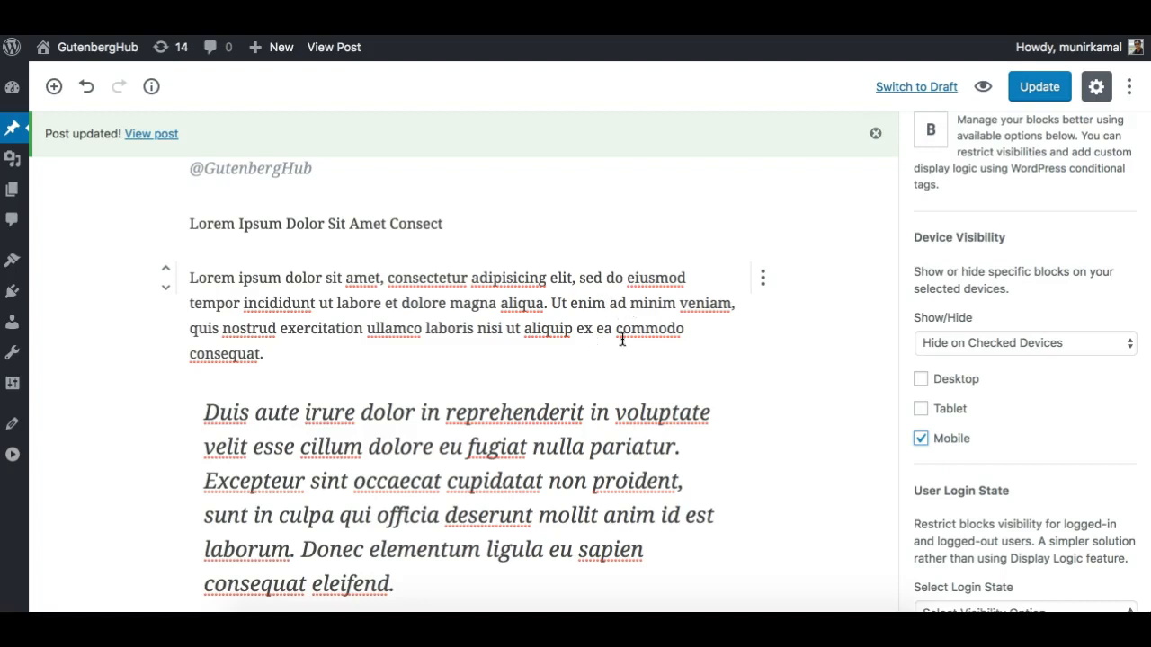
scroll(648, 398, "down", 1)
scroll(647, 399, "down", 3)
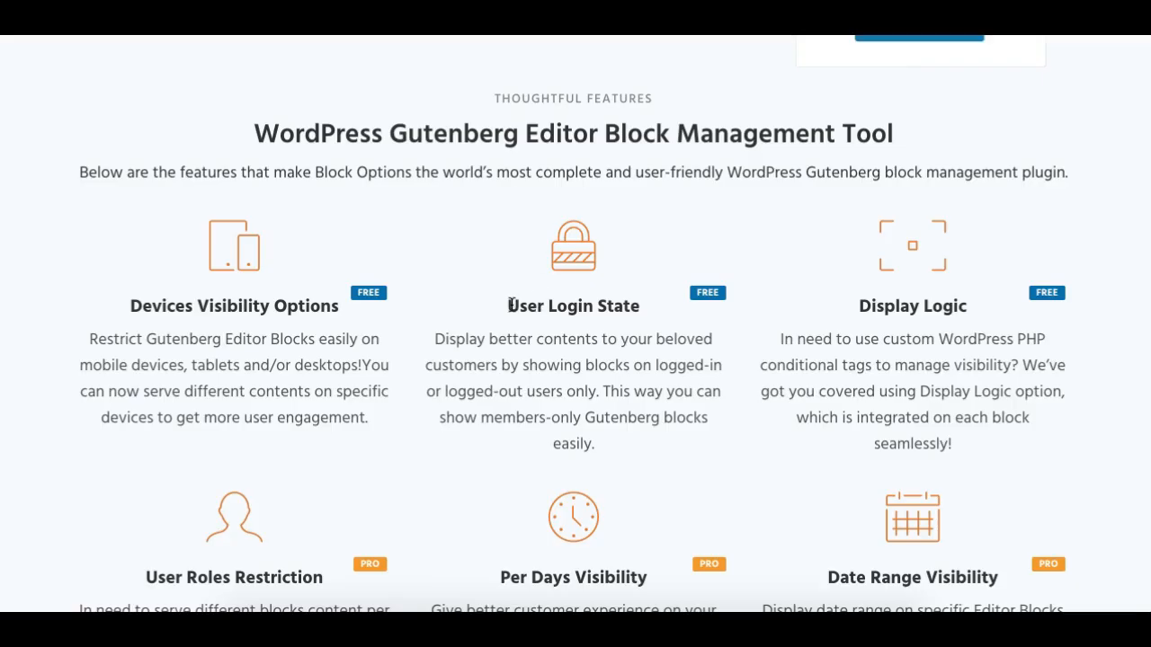
Step: Read the User Login State feature description on the Block Options plugin page, highlighting its heading
left_click_drag(509, 306, 640, 307)
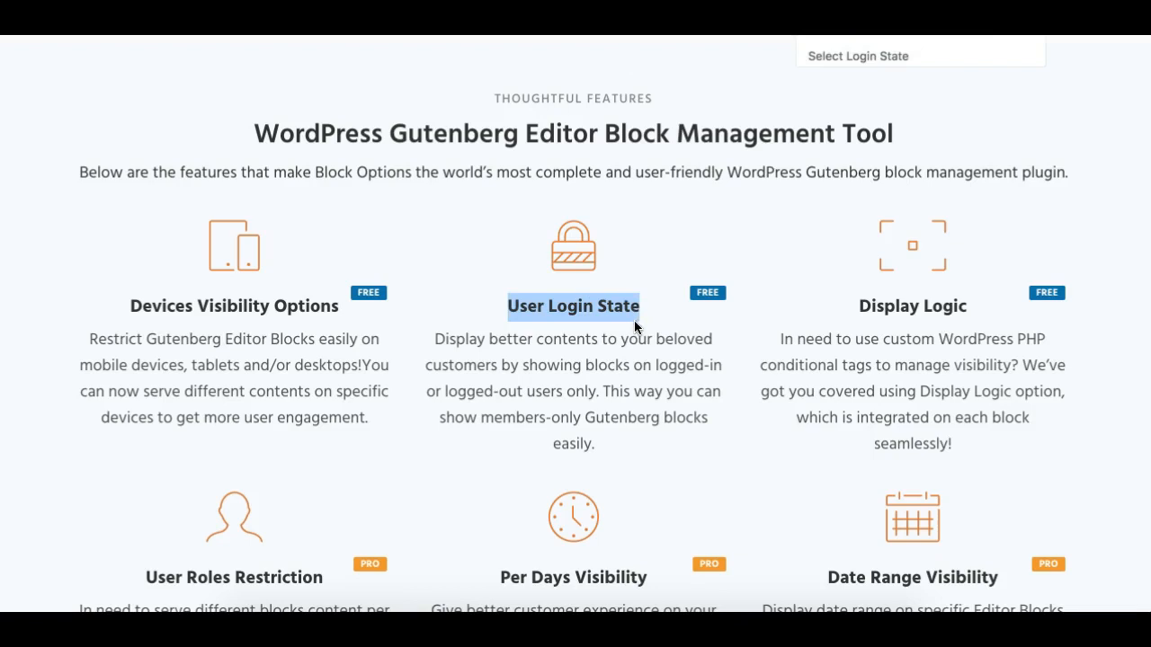
left_click(537, 318)
left_click_drag(510, 305, 699, 311)
left_click(518, 356)
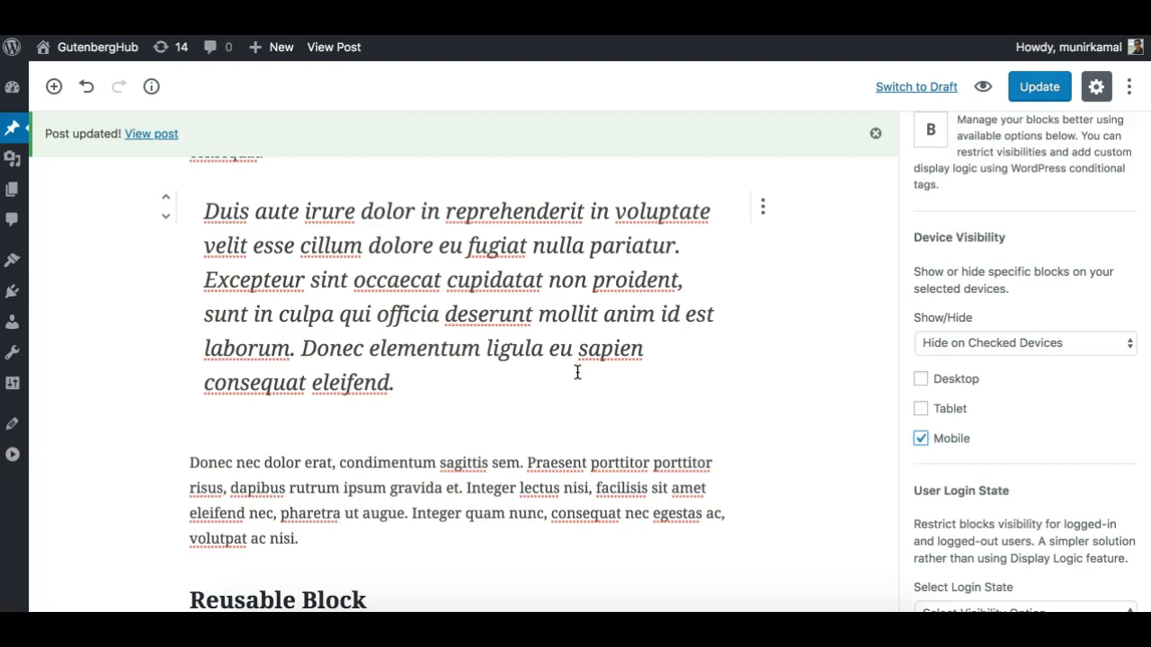
Step: Back in the WordPress editor, reset the My Gallery block's device visibility to Select Visibility Option and uncheck Mobile
scroll(577, 371, "down", 1)
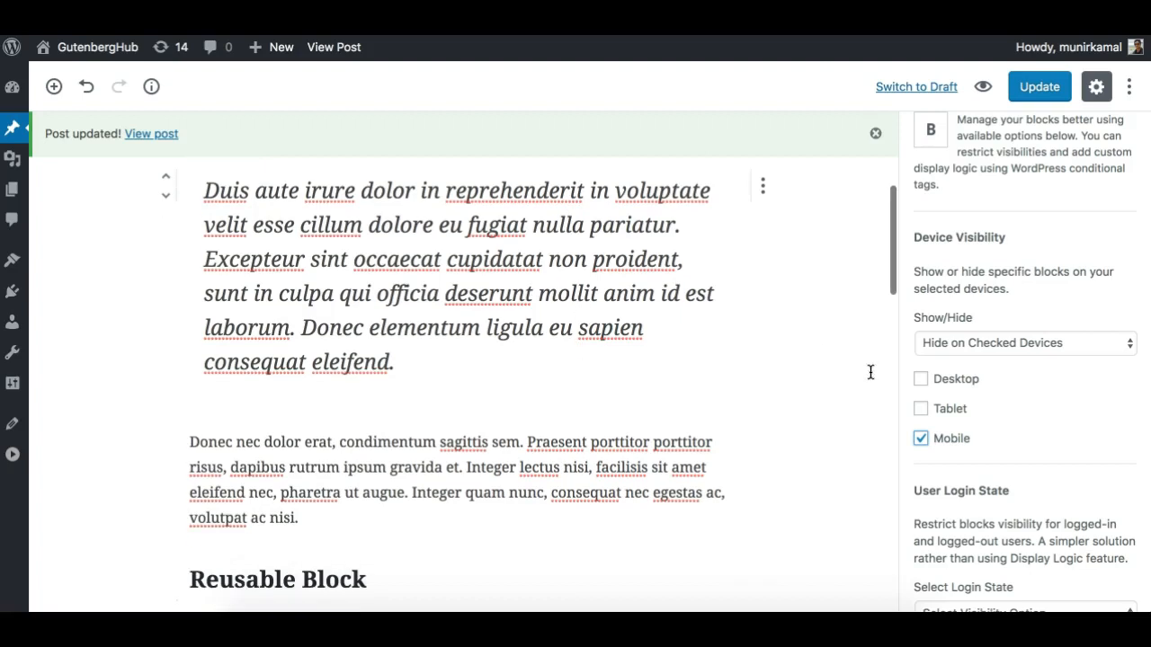
scroll(663, 347, "down", 3)
scroll(664, 347, "down", 3)
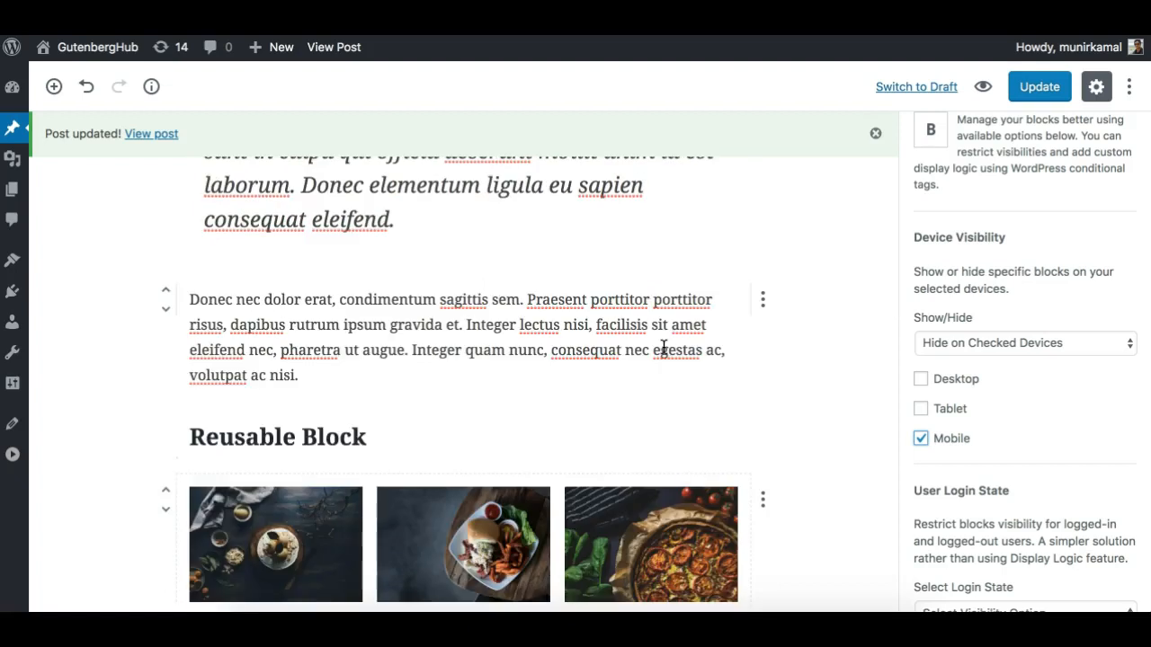
scroll(664, 347, "down", 5)
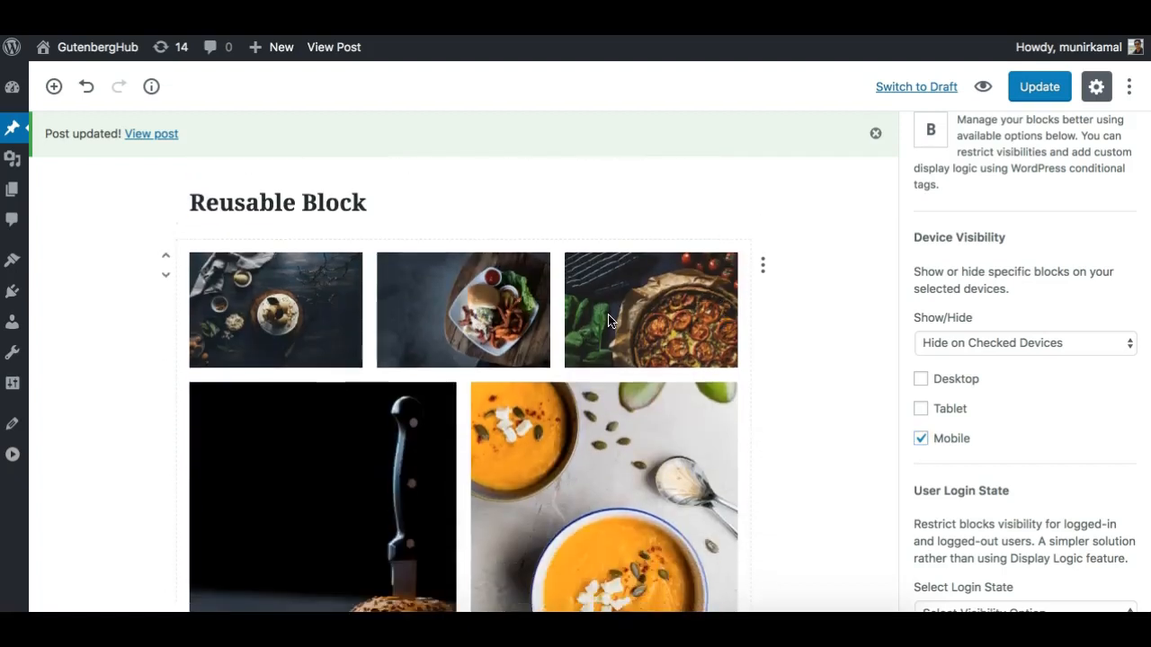
scroll(771, 339, "up", 2)
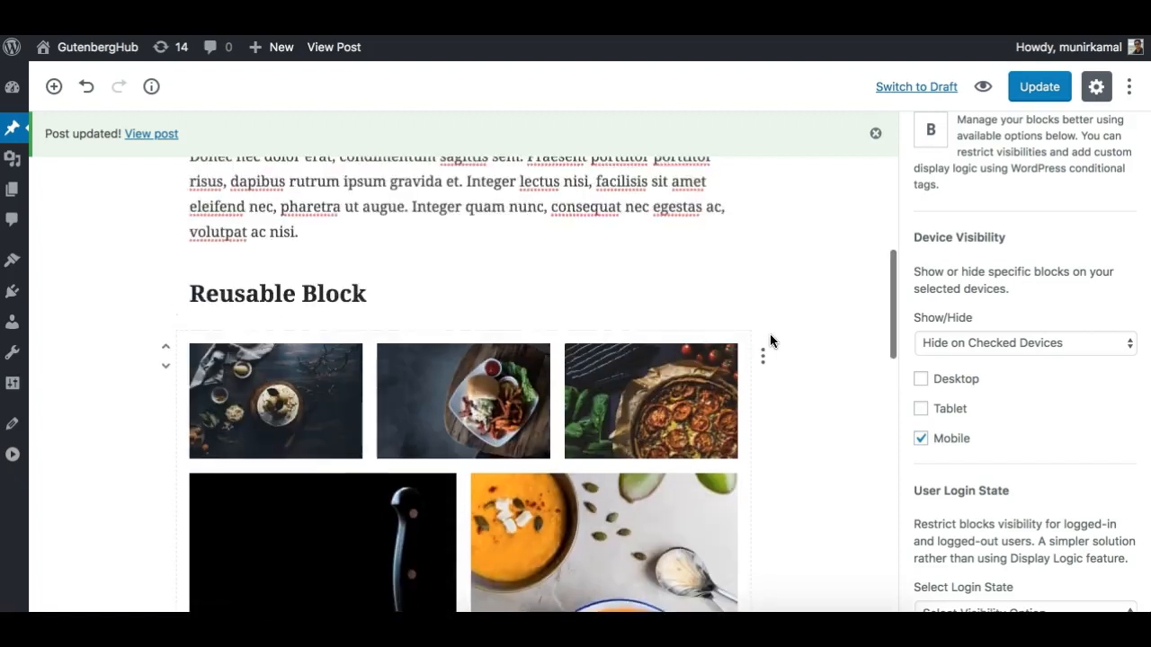
scroll(771, 339, "down", 2)
scroll(1052, 362, "down", 1)
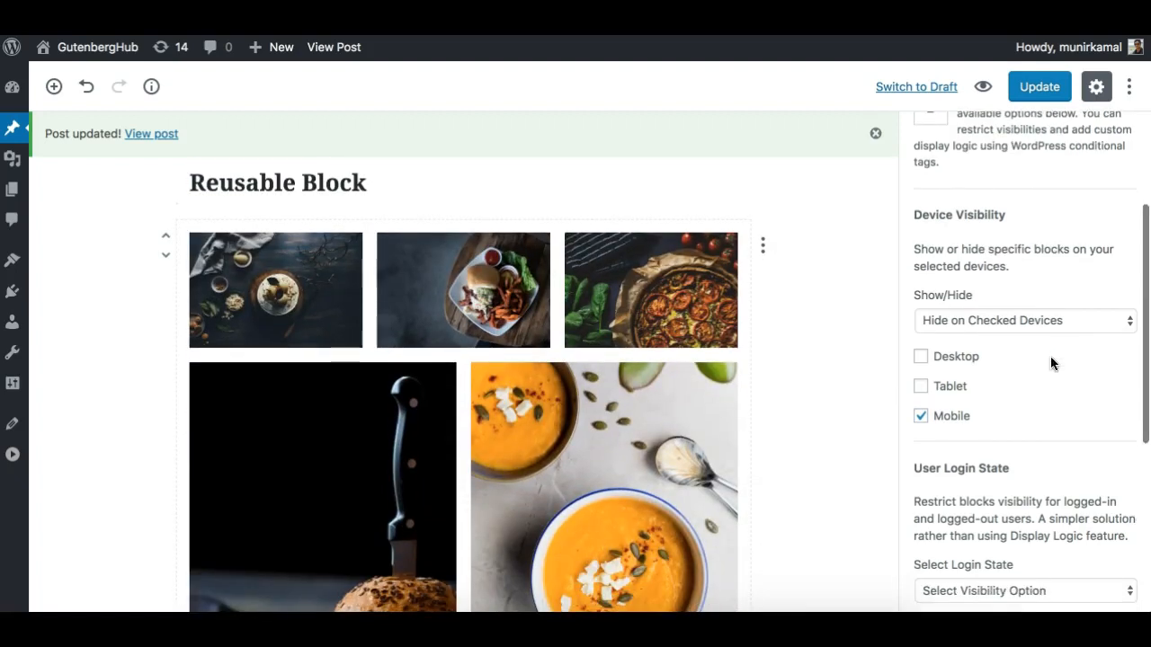
left_click(997, 327)
left_click(981, 303)
left_click(921, 415)
scroll(996, 411, "down", 5)
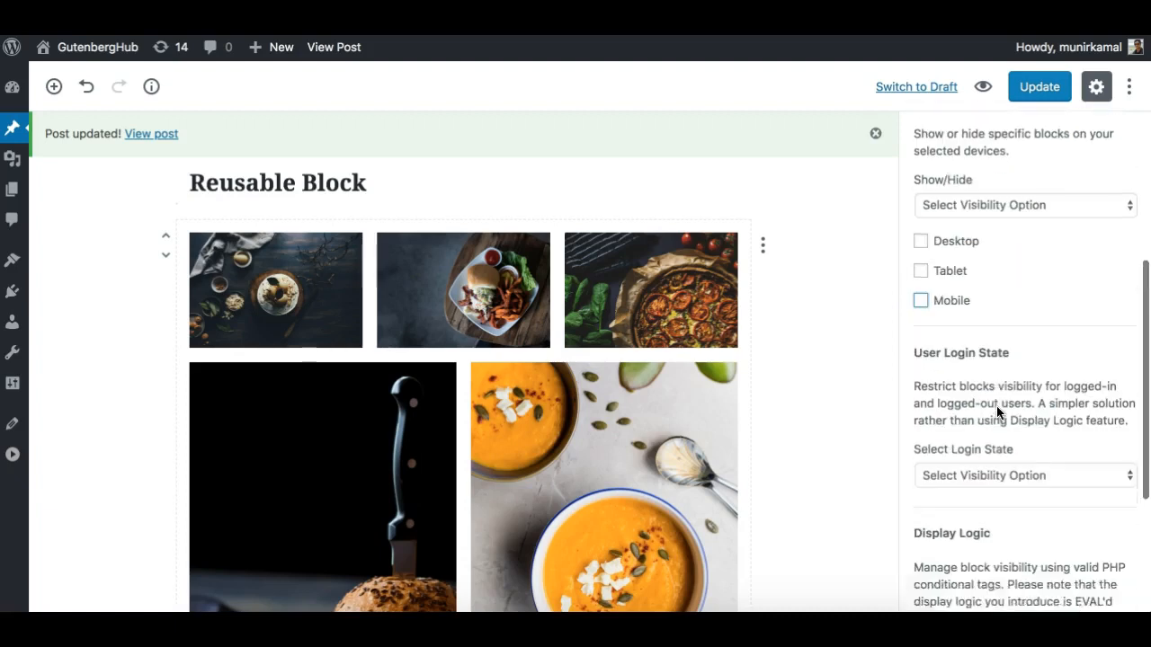
Step: Set the gallery block's User Login State to Show only for Logged-out Users and update the post
left_click_drag(917, 200, 1007, 218)
left_click(989, 245)
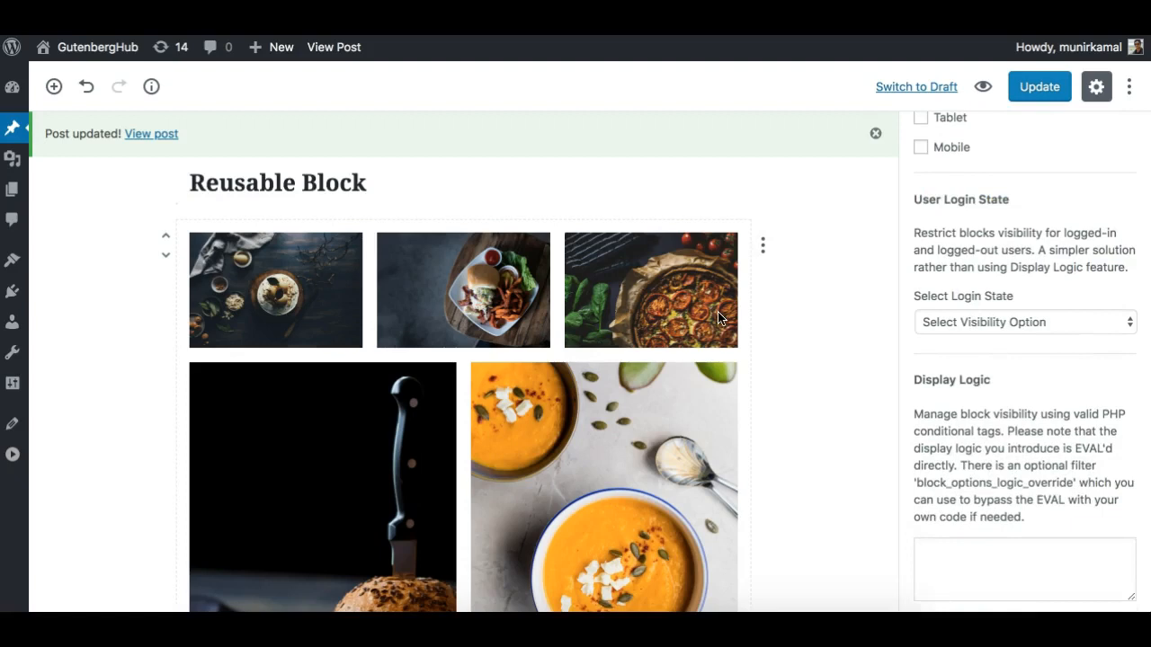
left_click(979, 318)
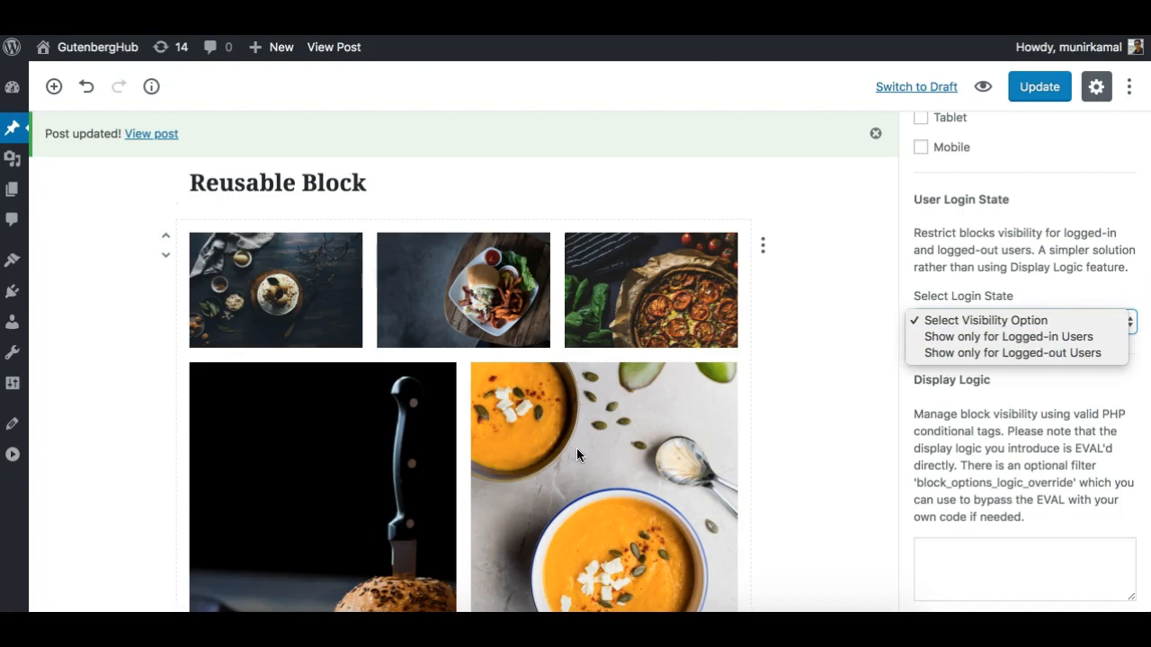
left_click(997, 353)
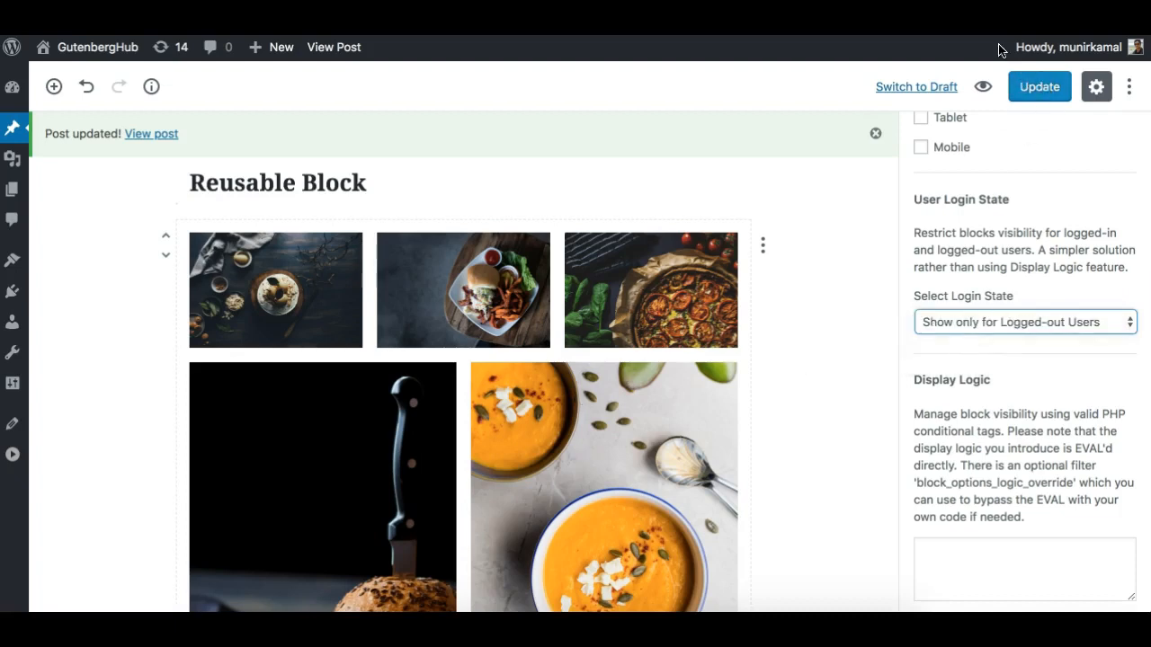
left_click(1031, 95)
scroll(1010, 154, "up", 5)
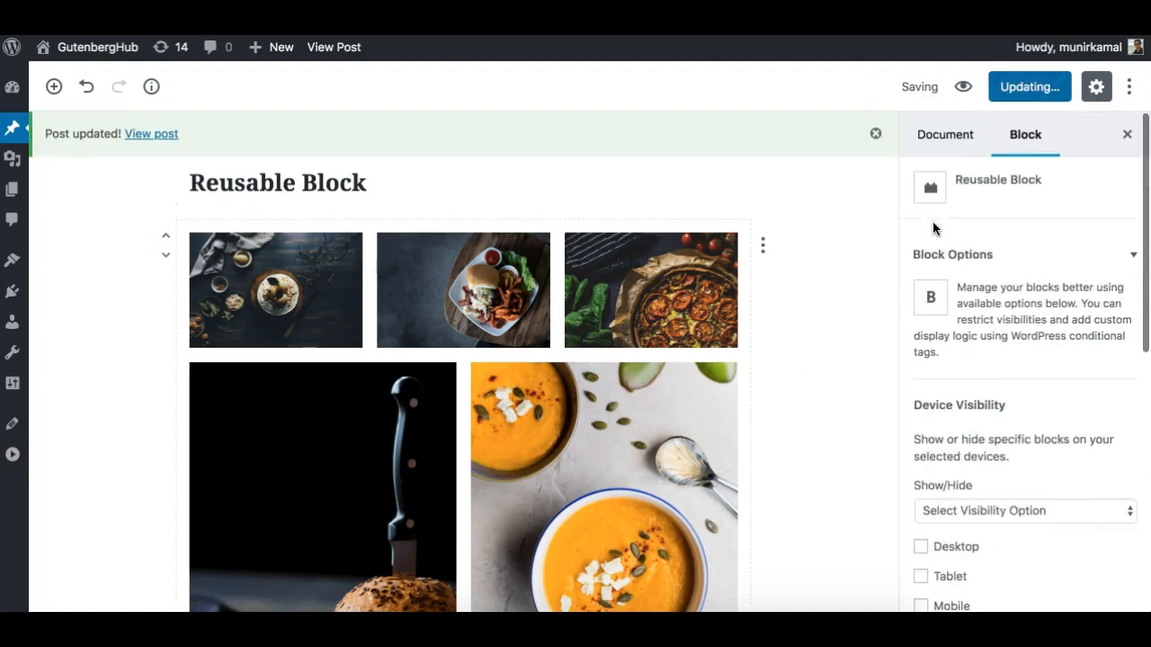
scroll(932, 228, "down", 2)
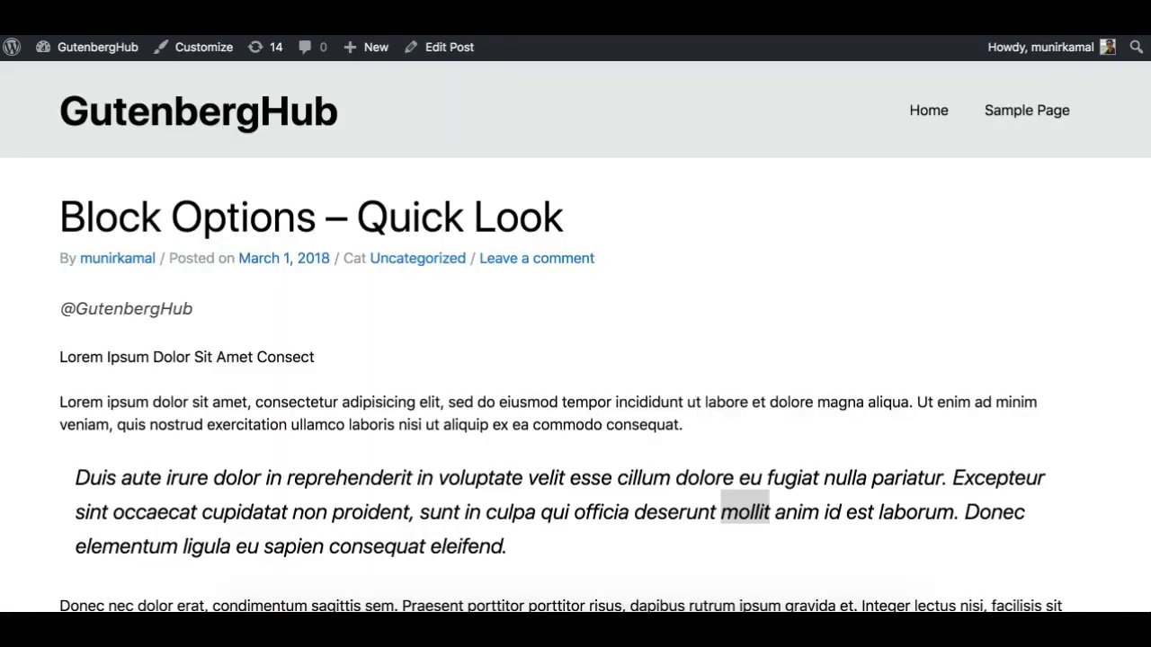
Step: Switch to the published post, reload it while logged in, and check the Reusable Block section for the gallery
scroll(345, 349, "down", 3)
scroll(344, 349, "down", 15)
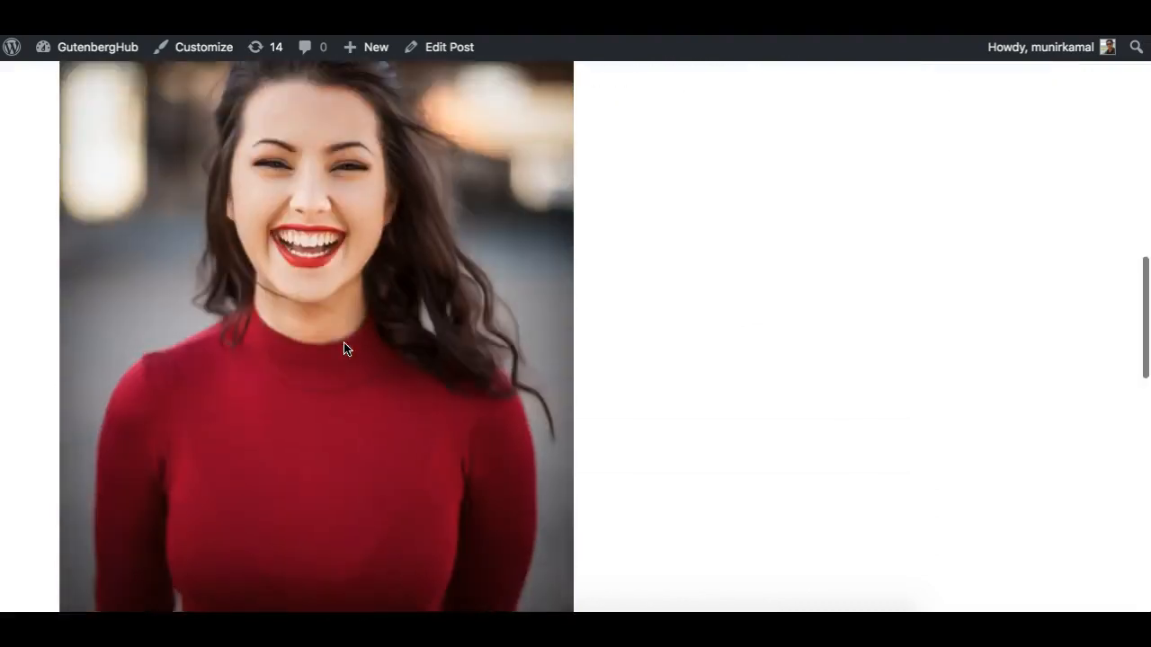
scroll(345, 348, "up", 15)
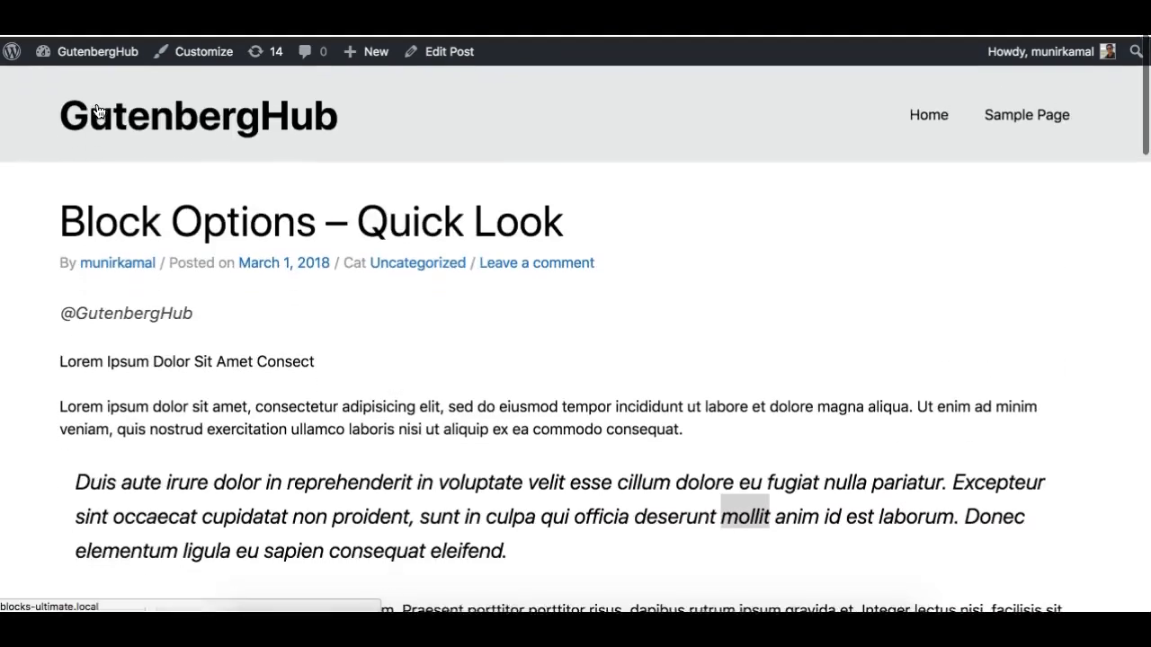
left_click(90, 47)
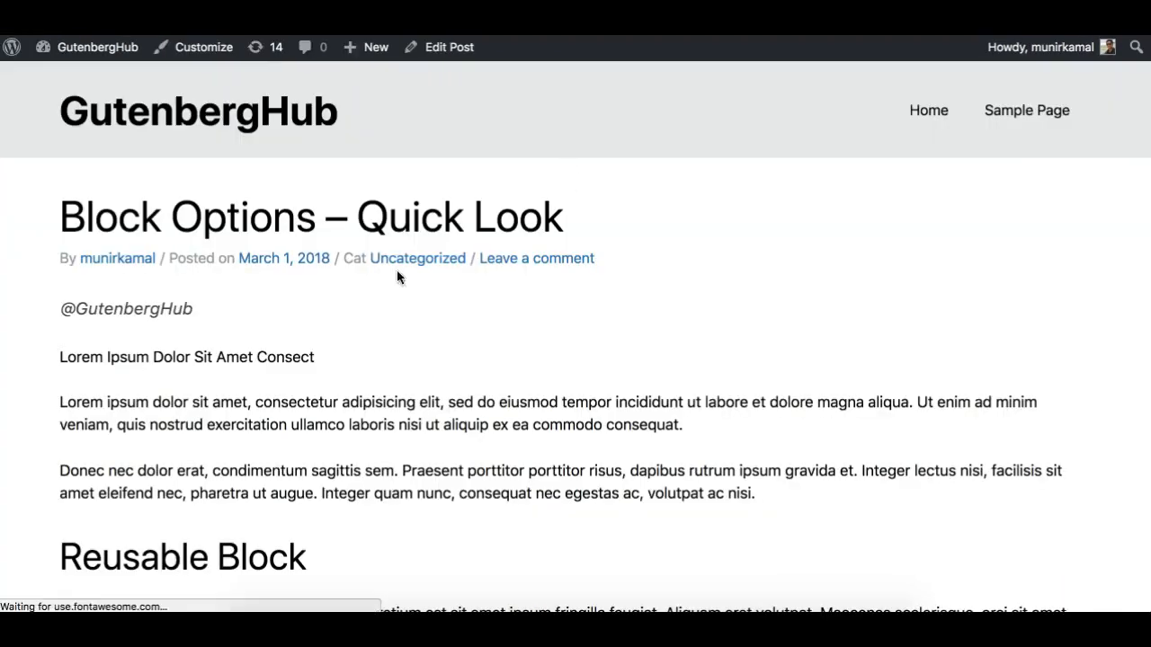
scroll(376, 369, "down", 5)
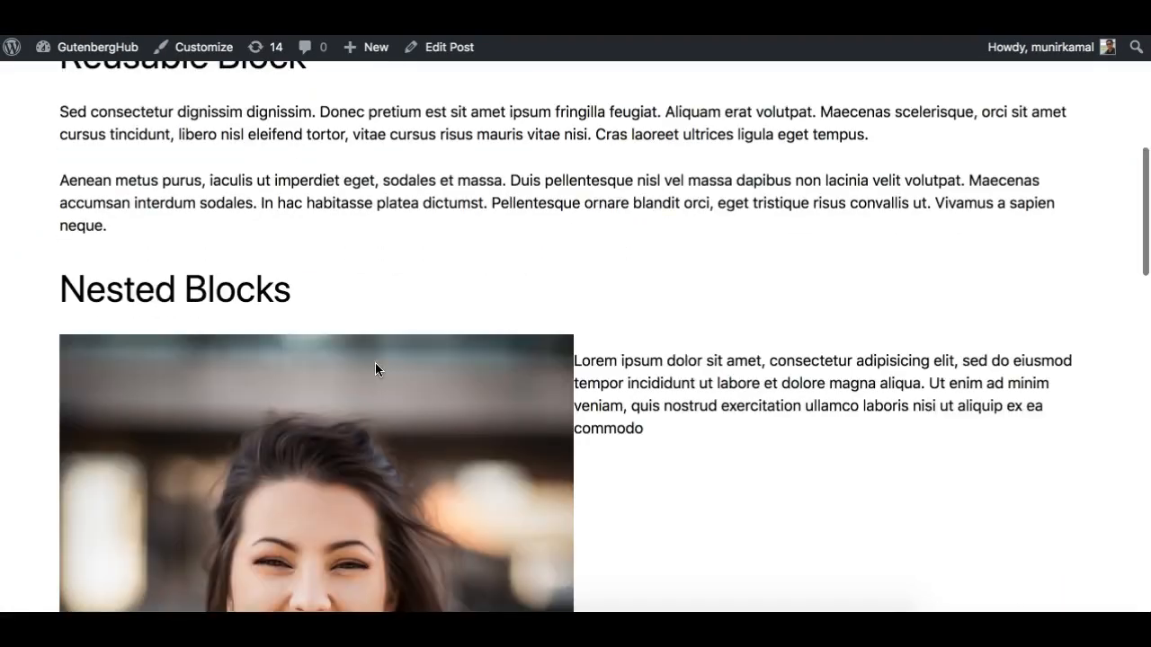
scroll(376, 369, "up", 3)
scroll(376, 369, "down", 2)
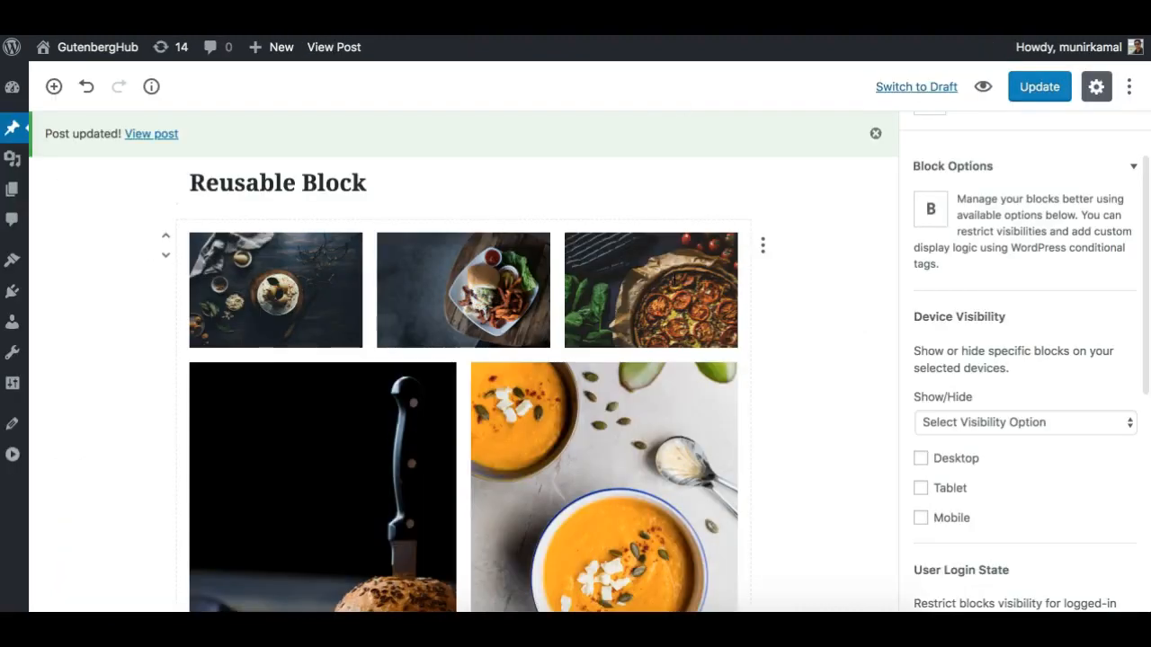
Step: Switch from the editor to the Block Options plugin page and review the Display Logic feature description
scroll(640, 410, "down", 5)
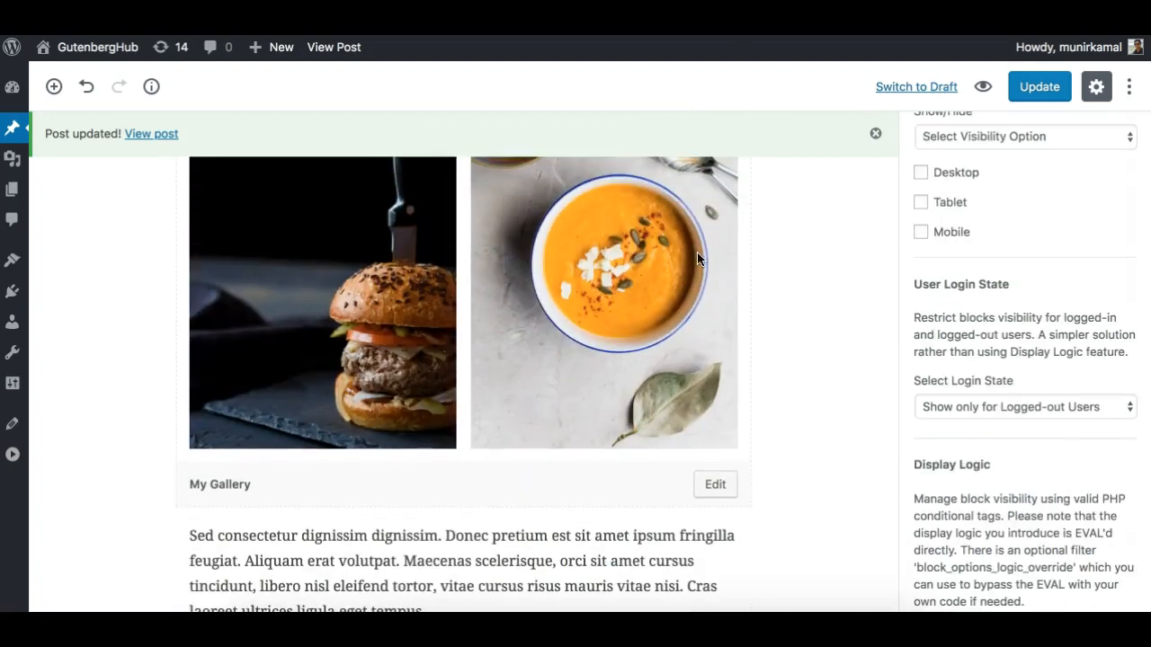
scroll(697, 252, "up", 1)
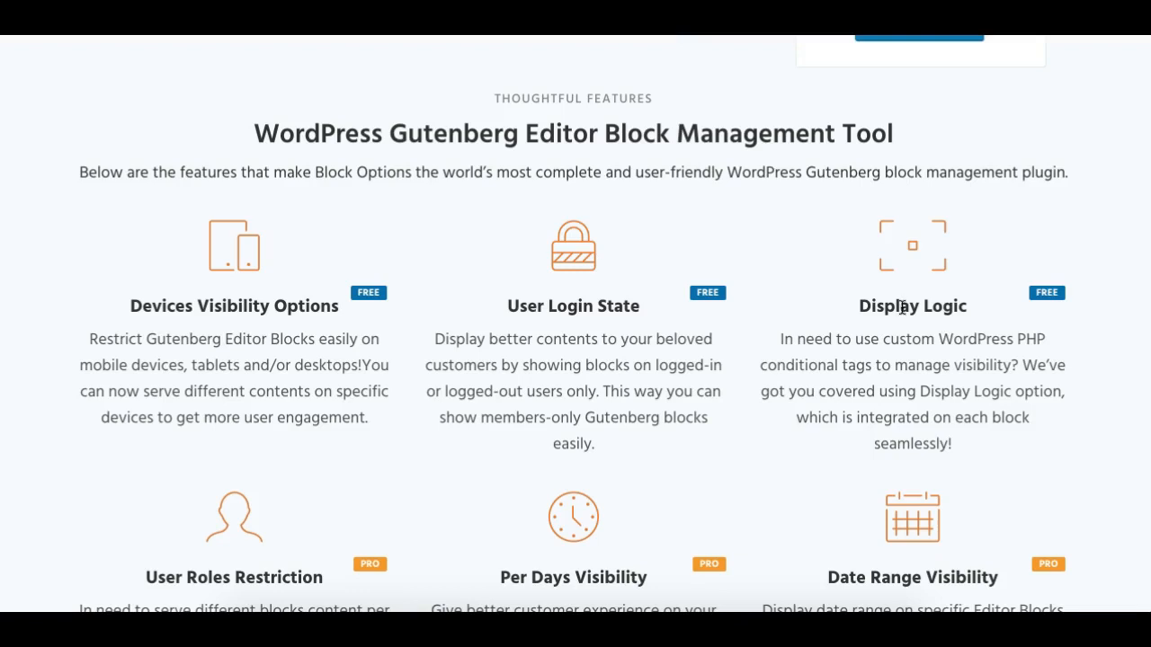
left_click_drag(857, 310, 954, 307)
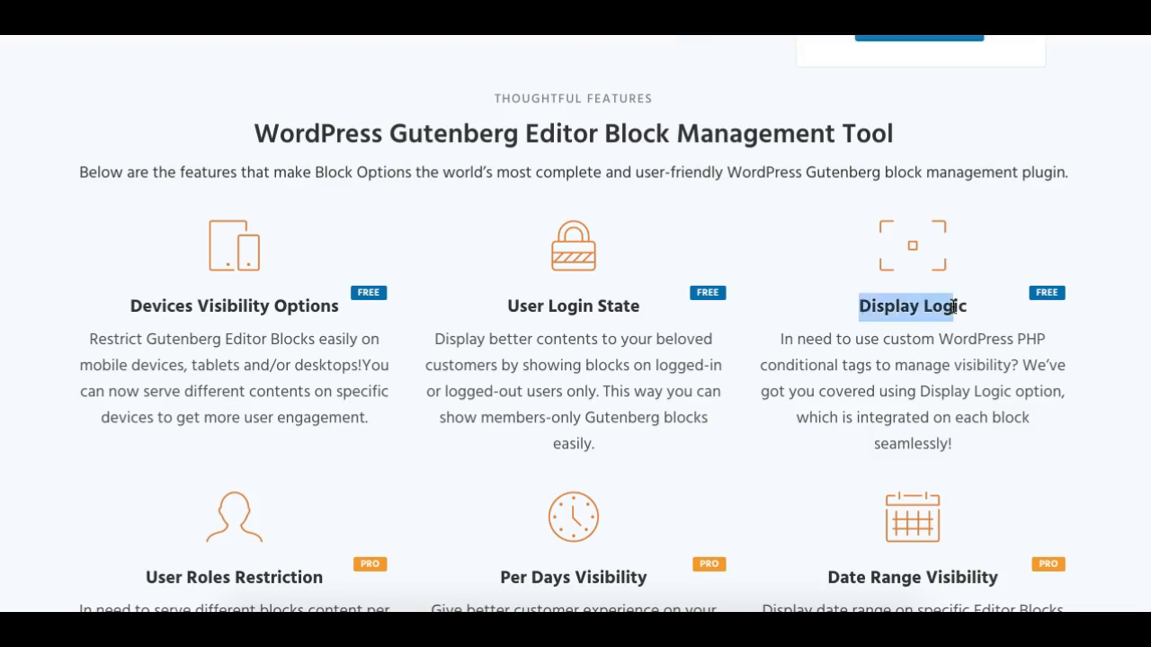
left_click(859, 364)
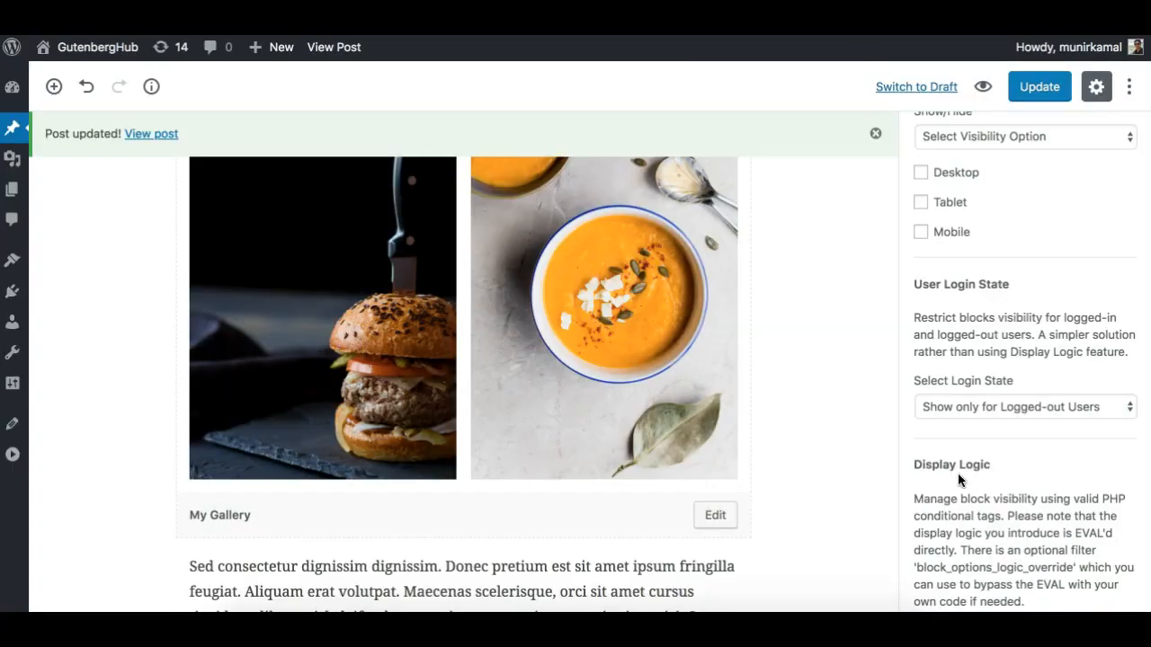
Step: Back in the WordPress editor, view the gallery block's Display Logic section and place the cursor in its conditional tags field
scroll(959, 481, "down", 3)
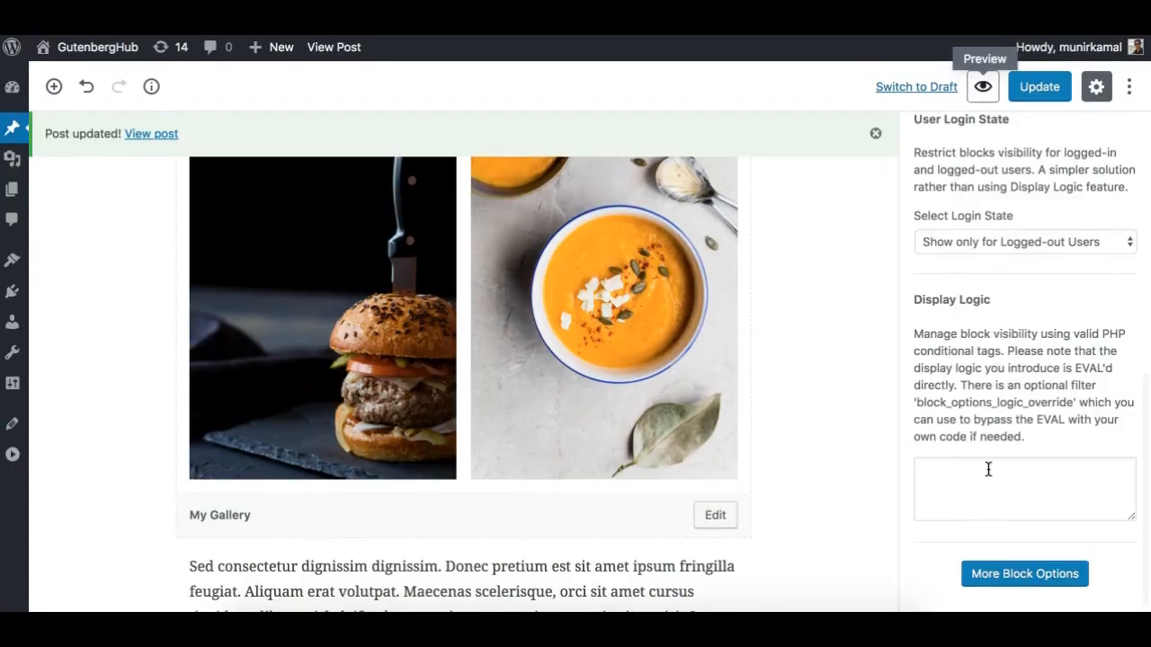
left_click(1009, 490)
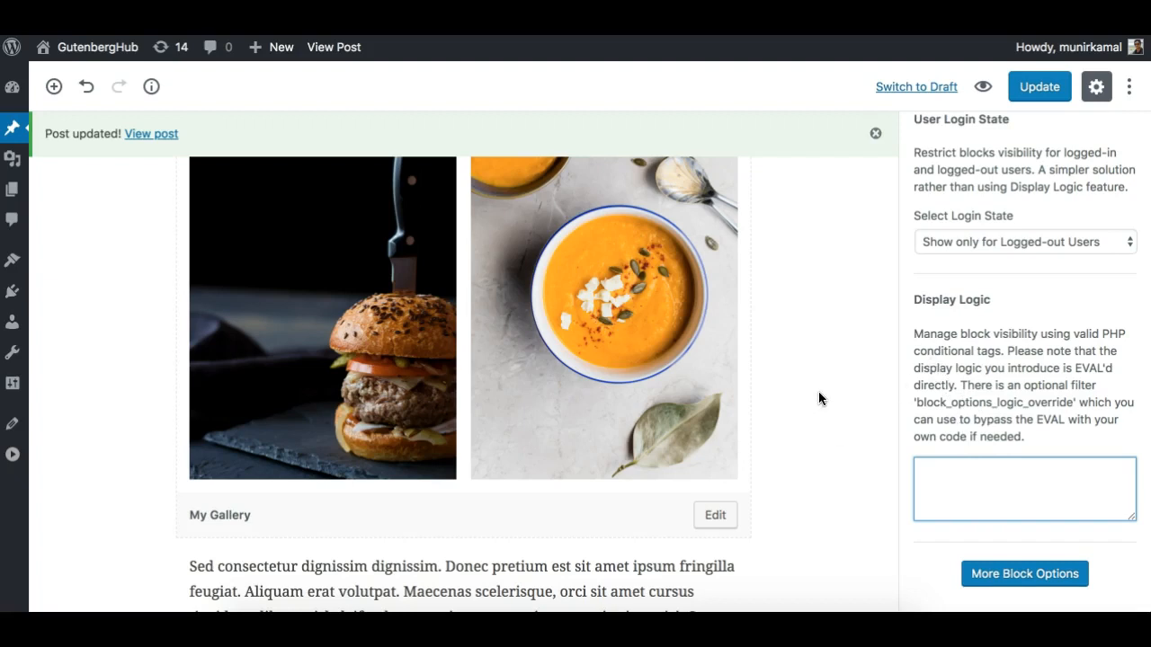
scroll(818, 364, "up", 1)
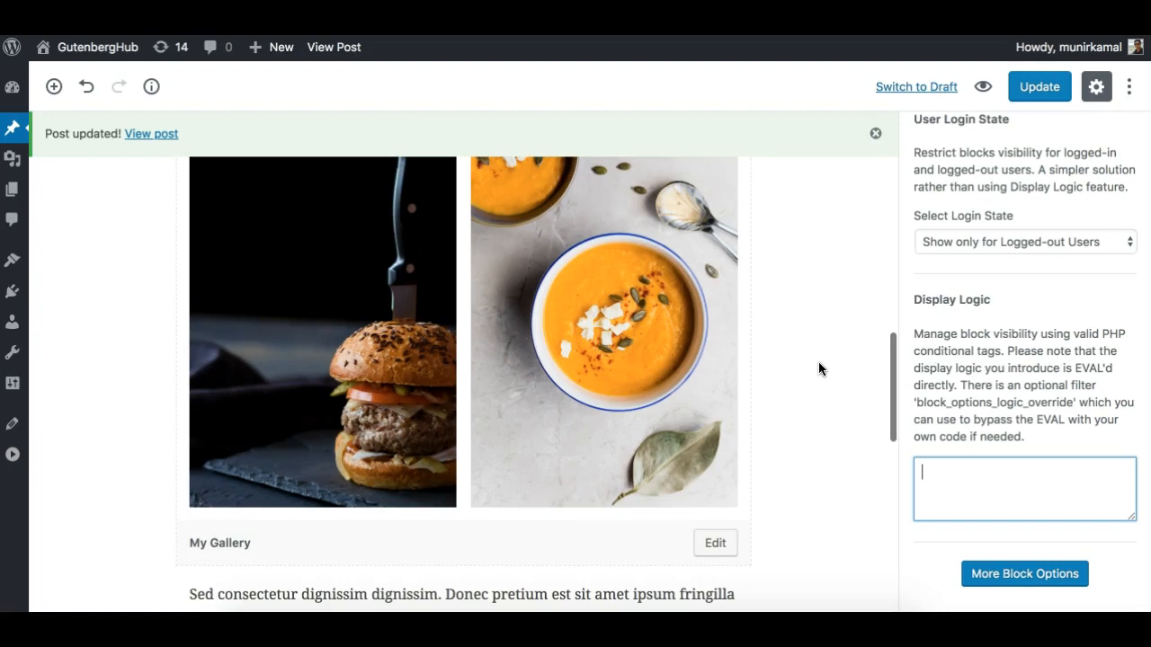
scroll(819, 368, "up", 10)
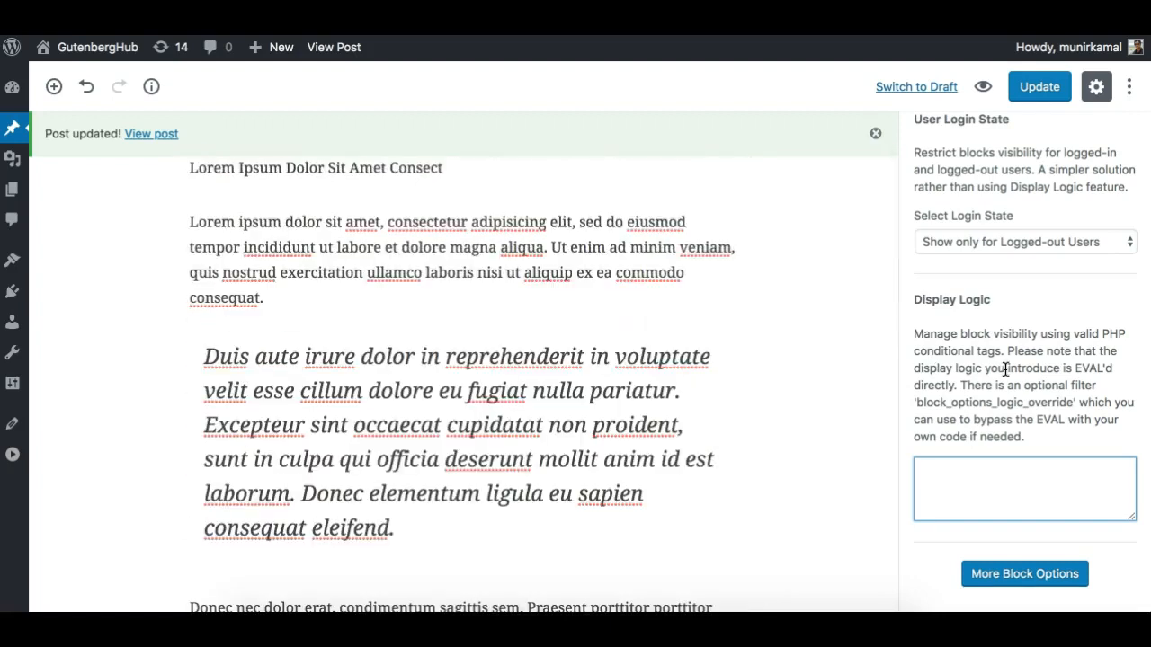
scroll(1000, 364, "up", 3)
scroll(1005, 369, "down", 1)
scroll(1005, 370, "down", 3)
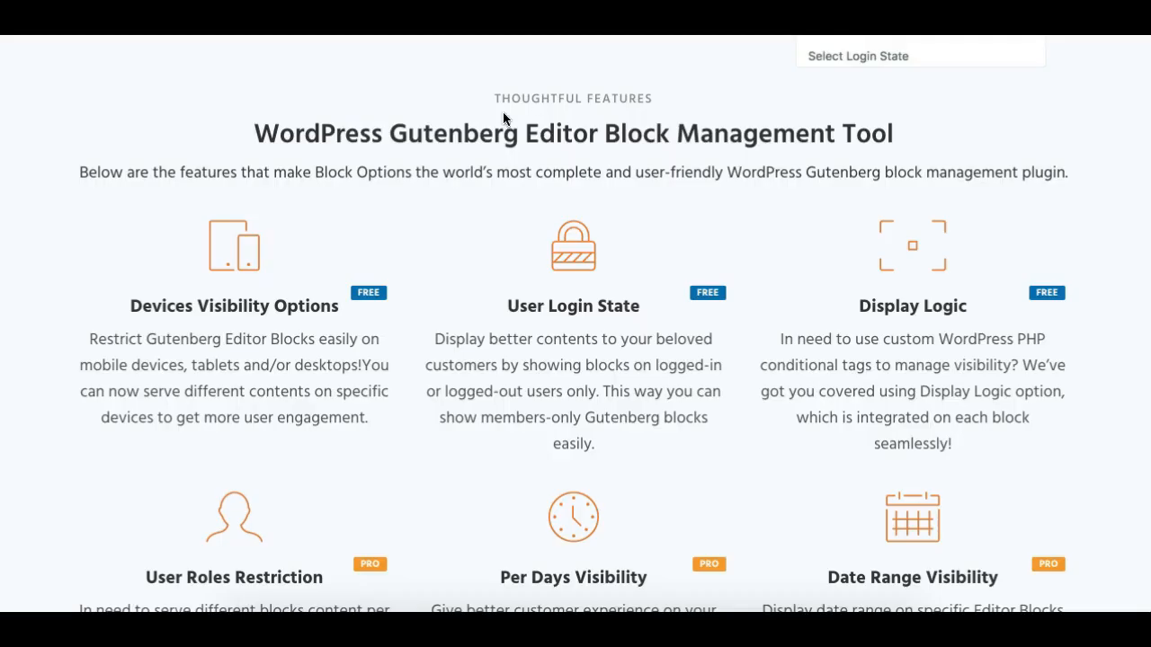
Step: Switch to the Block Options plugin page and examine the PRO features, from User Roles Restriction to Custom Alignment per Devices
scroll(495, 216, "down", 20)
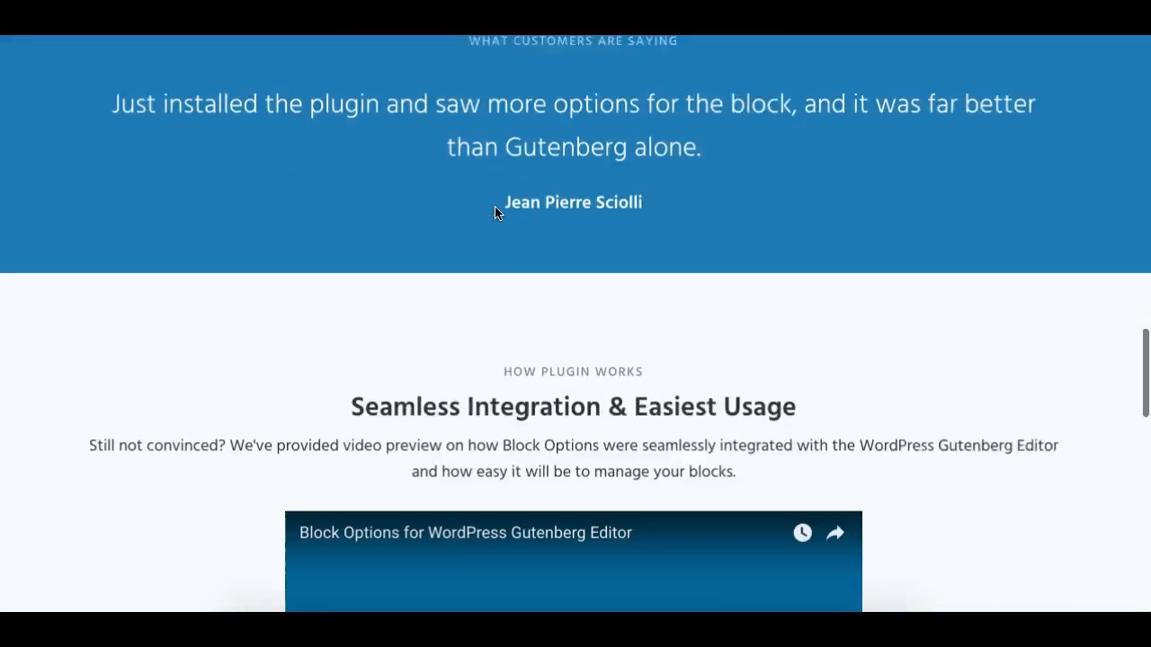
scroll(496, 216, "up", 15)
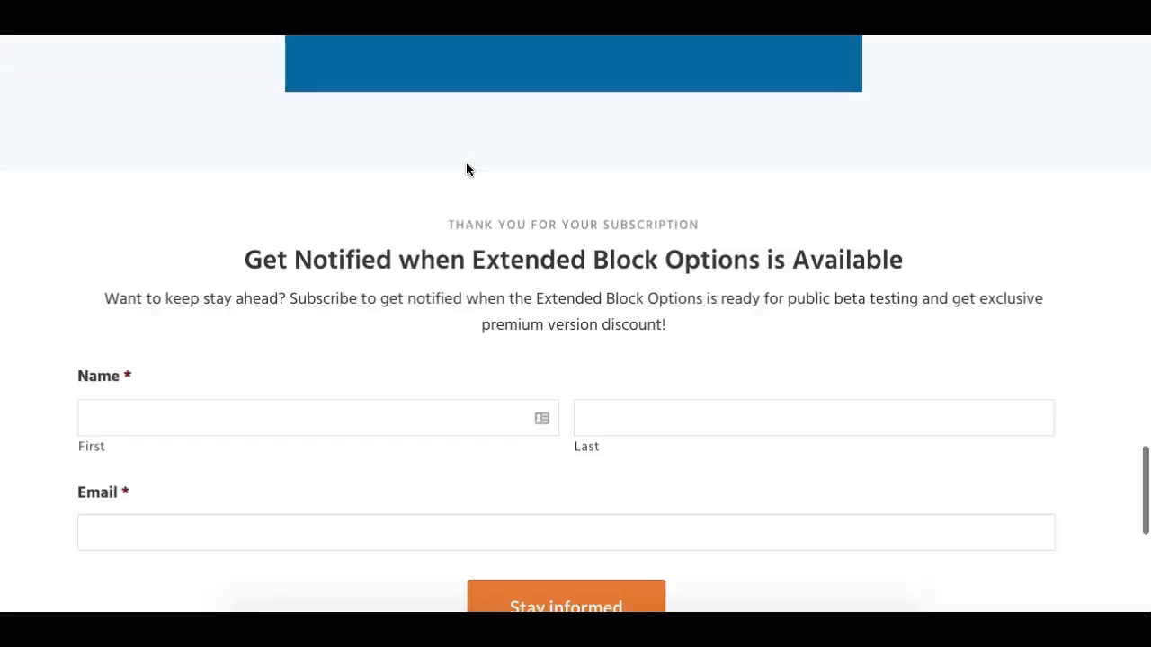
scroll(466, 162, "up", 5)
scroll(466, 162, "down", 3)
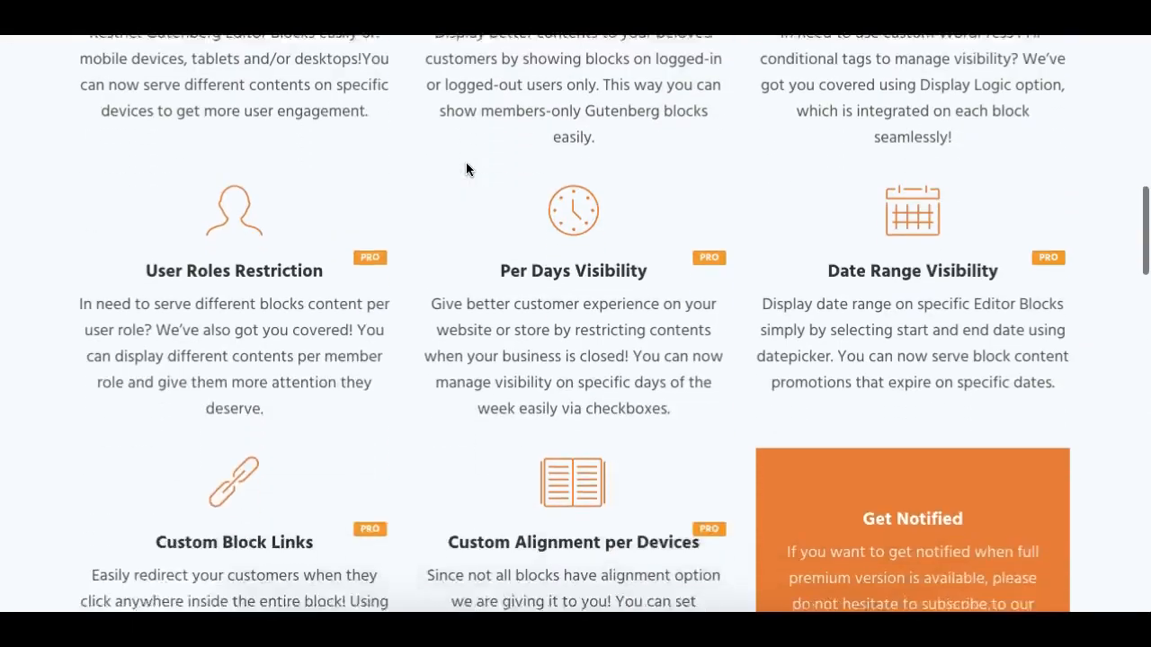
scroll(527, 147, "up", 1)
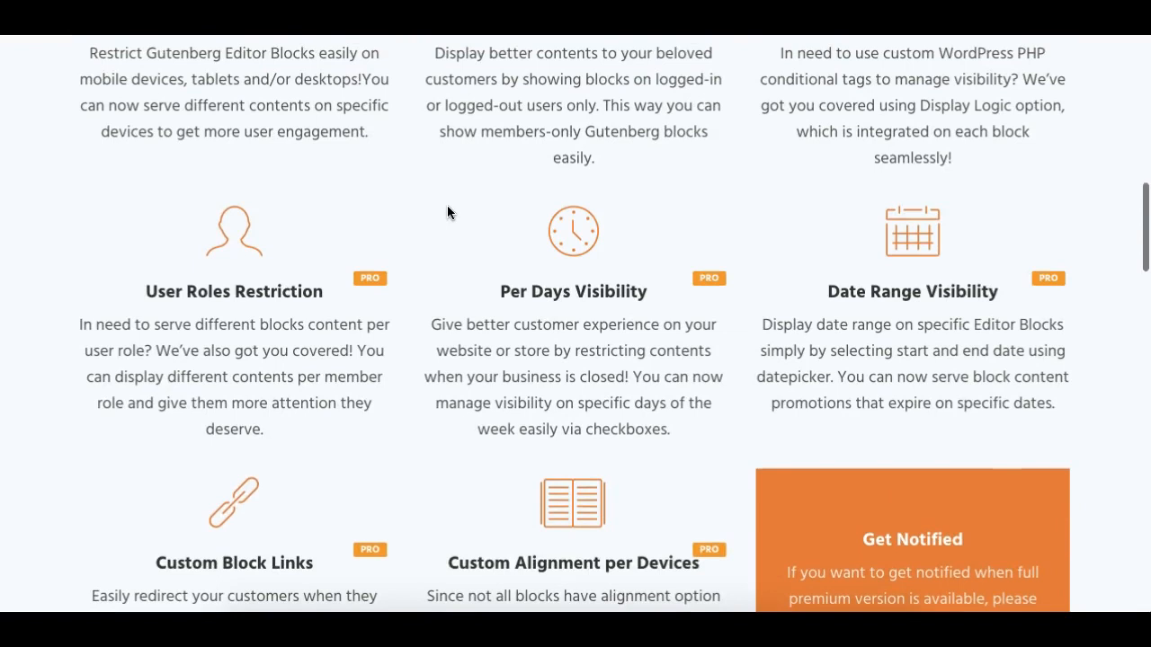
scroll(307, 248, "up", 1)
scroll(308, 250, "down", 1)
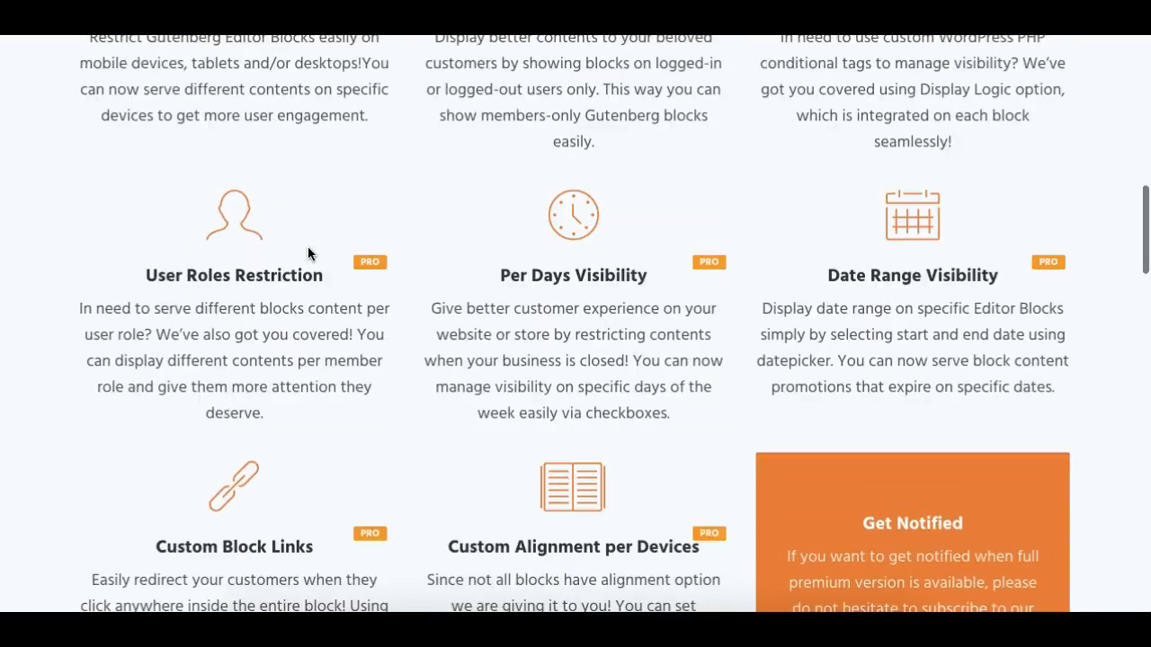
left_click_drag(149, 275, 324, 275)
left_click(317, 276)
scroll(380, 261, "down", 1)
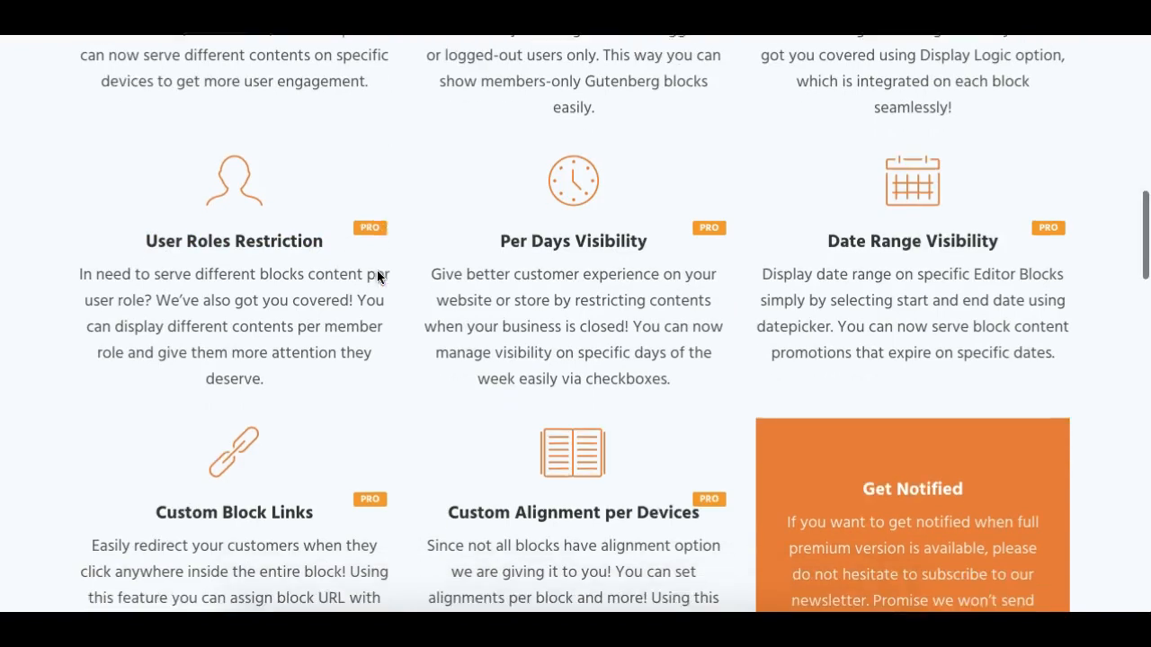
scroll(387, 303, "down", 1)
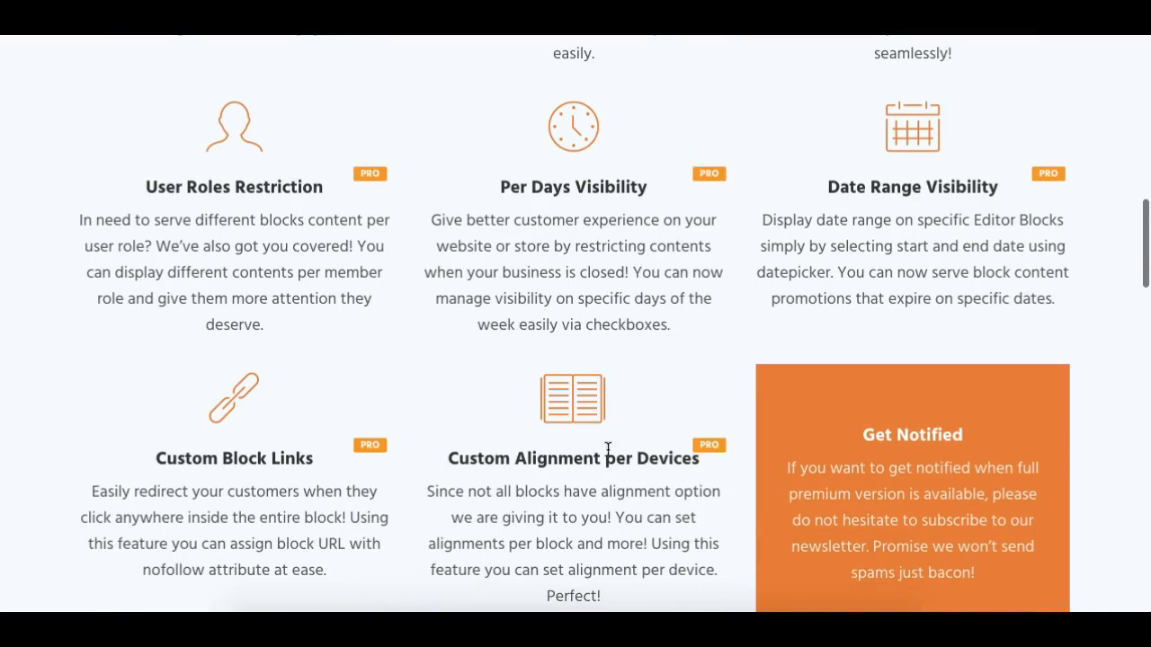
scroll(608, 448, "down", 1)
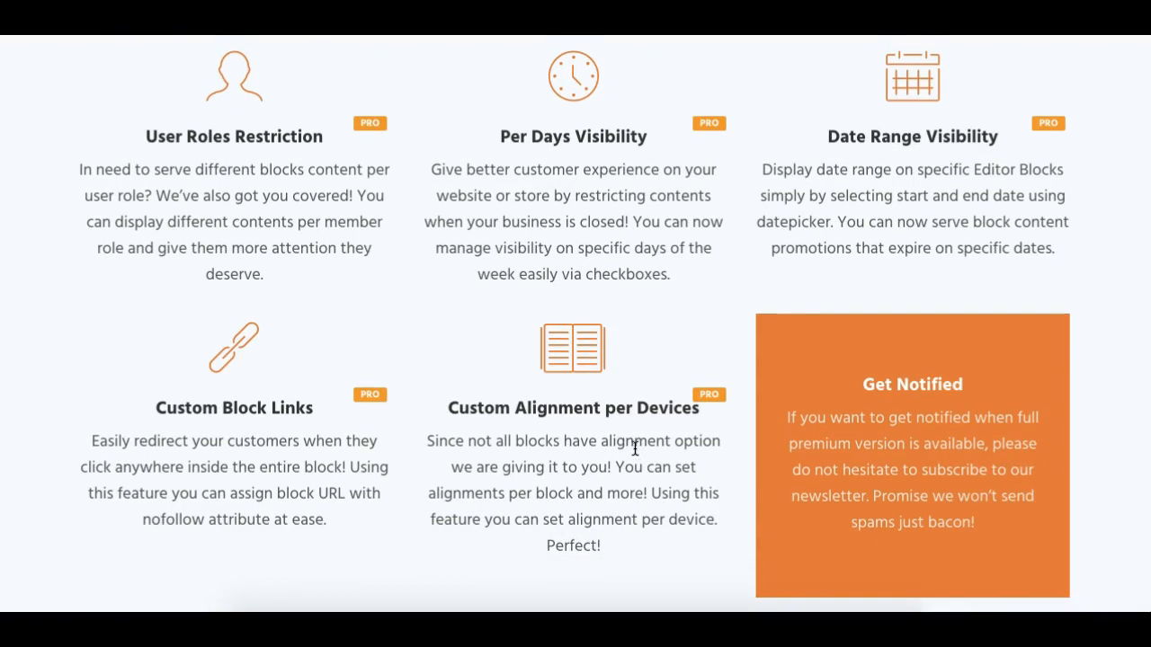